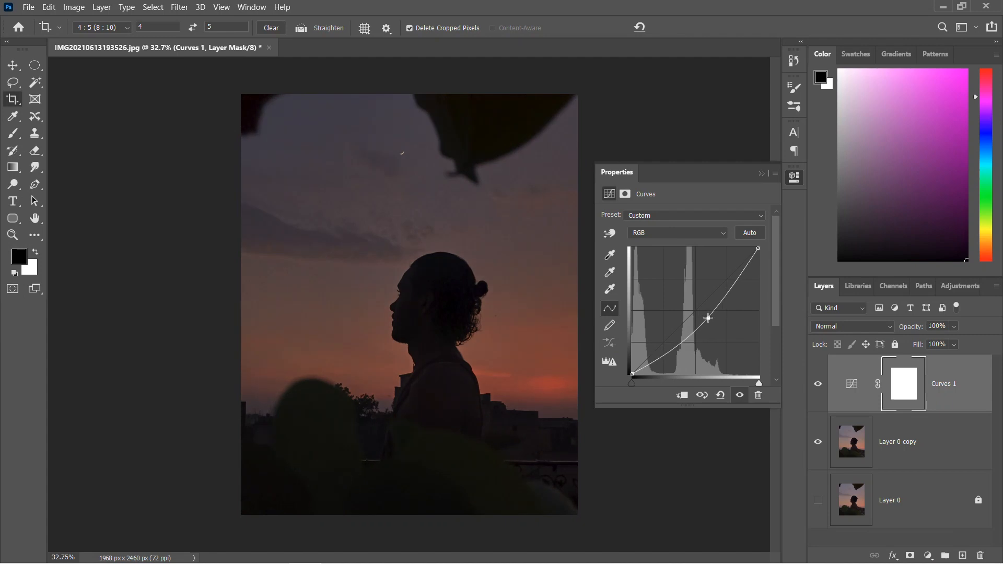
Reshape the Curves 1 RGB curve with pulled-down shadows to darken the foreground and turn the figure into a silhouette.
drag(732, 289, 737, 291)
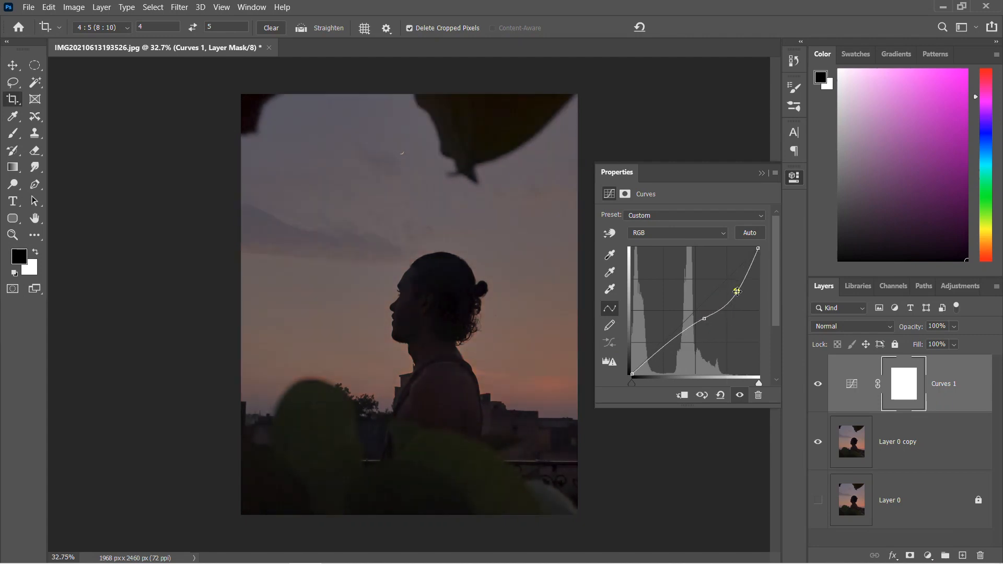
key(ctrl+z)
drag(678, 342, 673, 359)
key(ctrl+z)
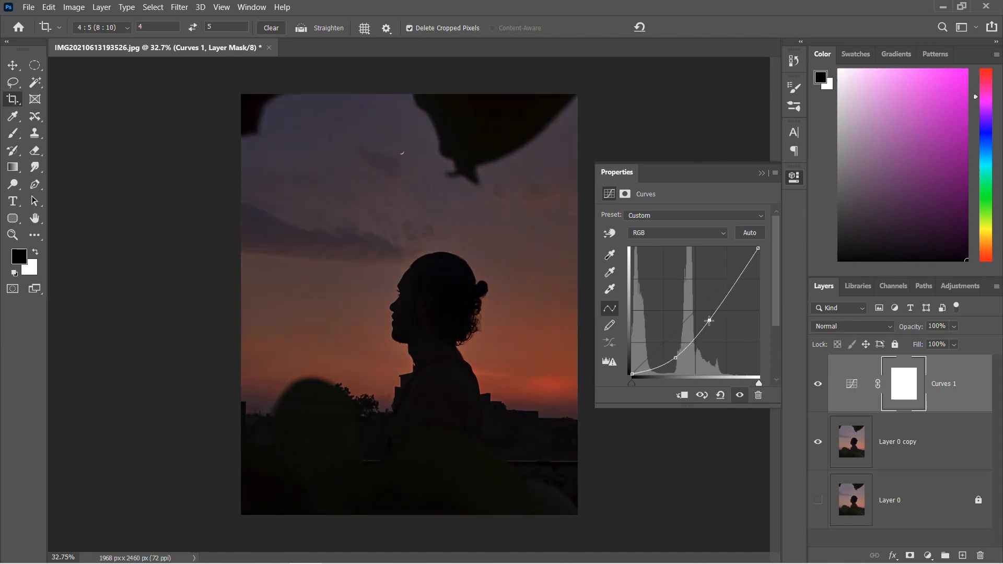
key(ctrl+z)
key(ctrl+shift+z)
drag(708, 317, 702, 320)
drag(674, 356, 682, 356)
click(701, 397)
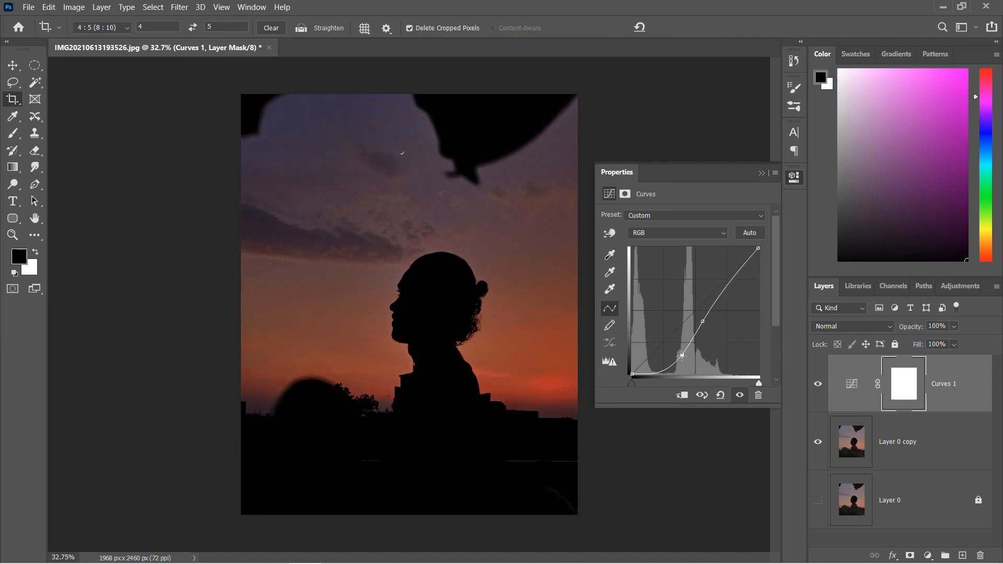
click(792, 178)
Paint black lightly over the balloons on the Curves 1 mask with a soft 500 px brush at 11% opacity and 11% flow.
click(13, 133)
key(bracketright)
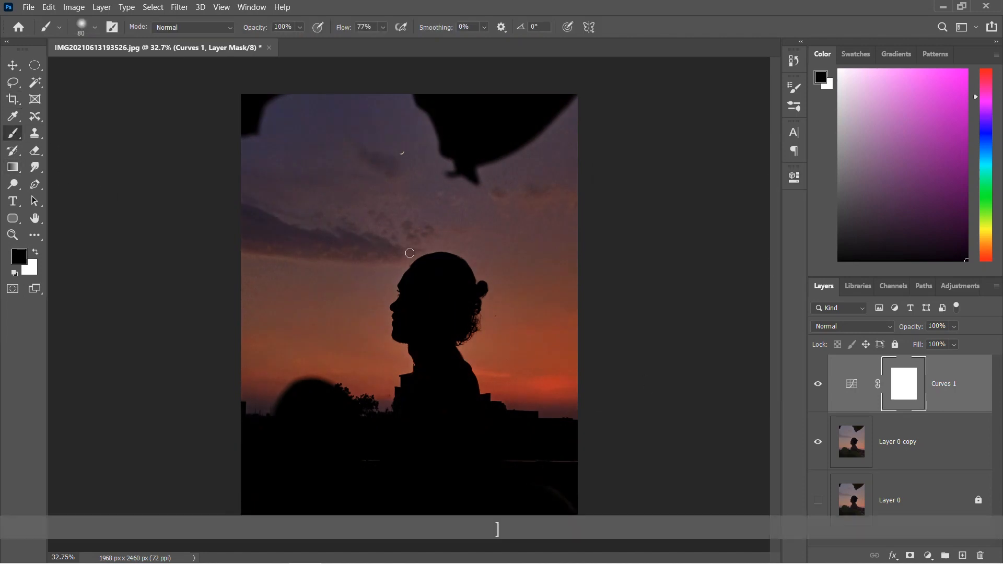
right_click(410, 253)
key(p)
key(p)
key(b)
key(bracketleft)
key(bracketleft)
key(KP_1)
key(KP_1)
key(Return)
key(shift+KP_1)
key(shift+KP_1)
key(Return)
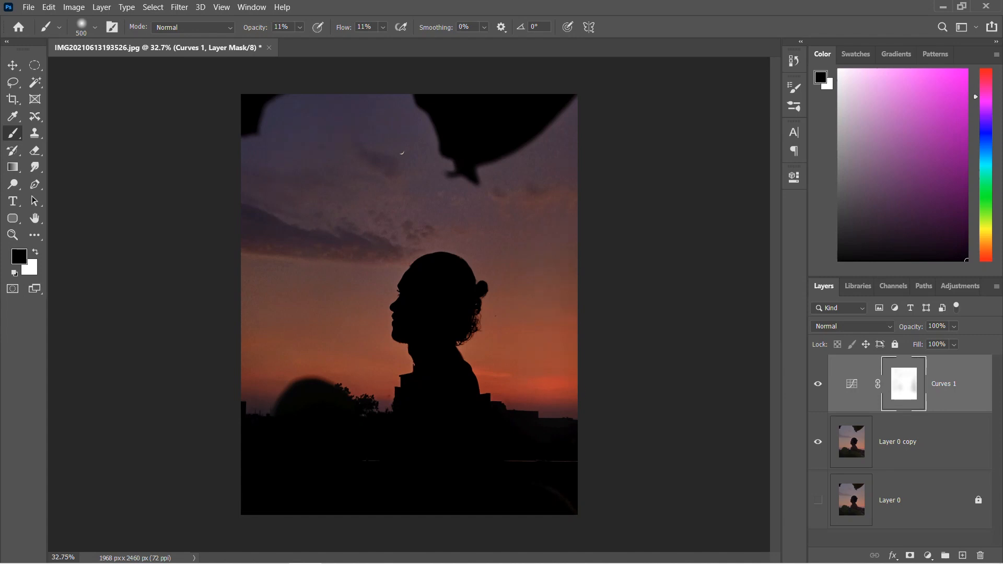
Continue brushing the Curves 1 mask with the brush set to 5% opacity and 44% flow.
key(KP_0)
key(KP_5)
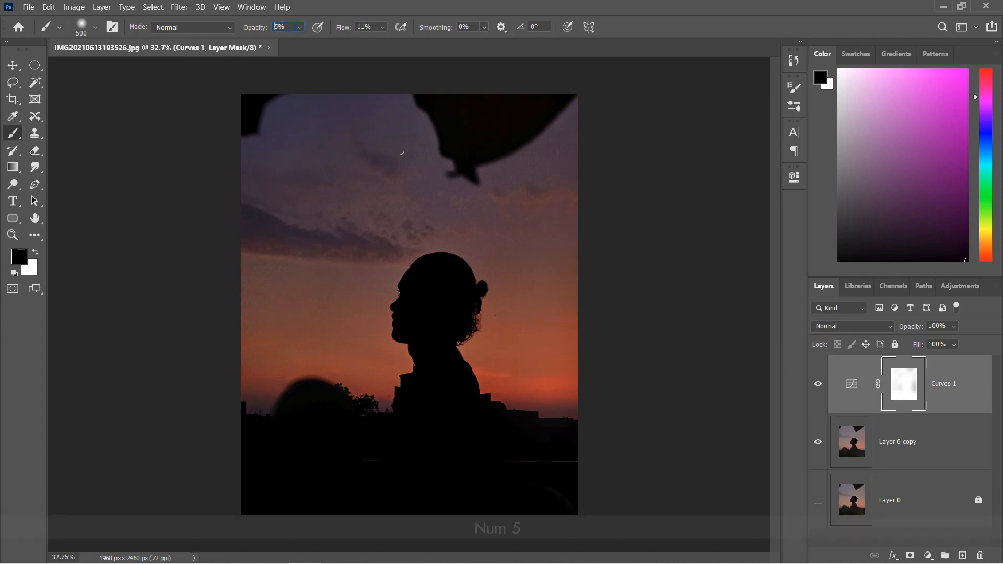
text(44)
key(Return)
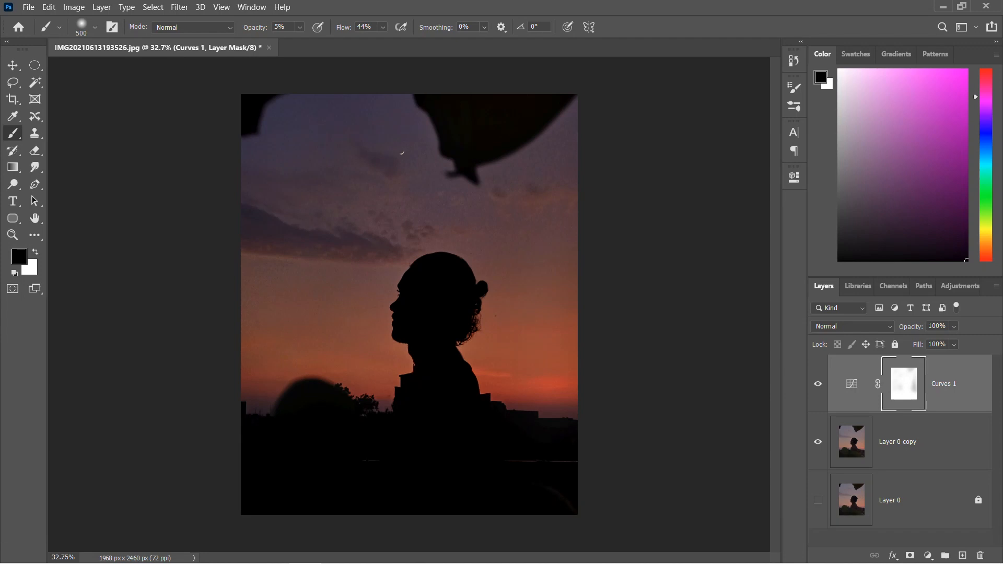
Reduce the brush to 300 px and set both its opacity and flow to 77%.
key(bracketleft)
key(bracketleft)
text(77)
key(Return)
key(7)
key(7)
key(Return)
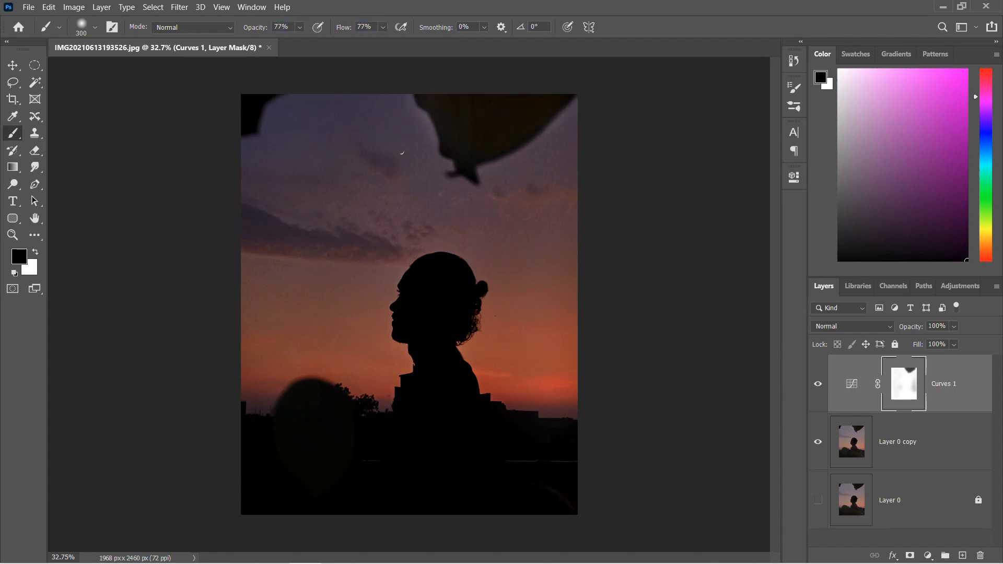
Try painting stronger strokes over the balloons on the Curves 1 mask and undo them.
drag(292, 418, 335, 425)
key(ctrl+z)
key(ctrl+z)
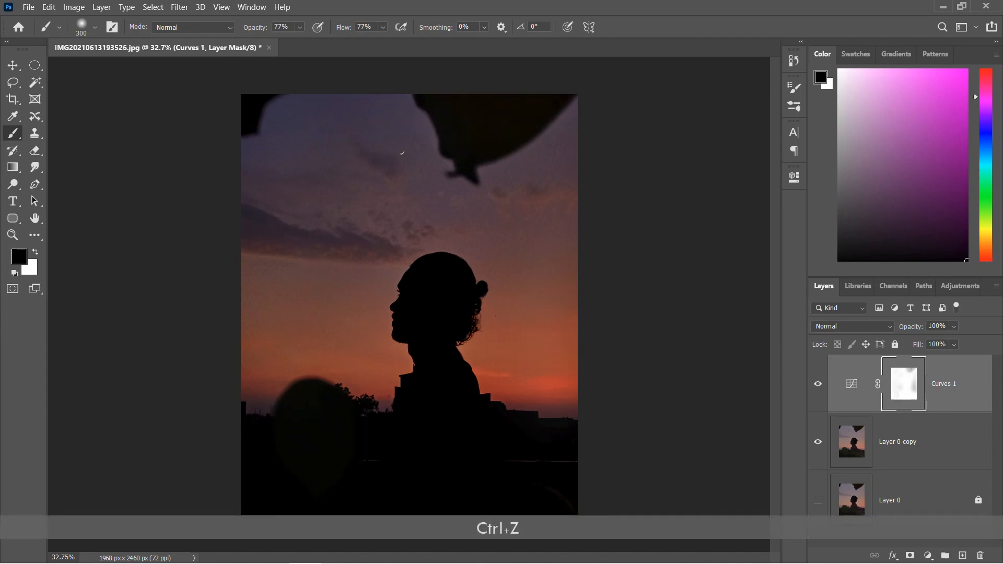
key(ctrl+shift+z)
key(ctrl+shift+z)
key(ctrl+z)
key(ctrl+z)
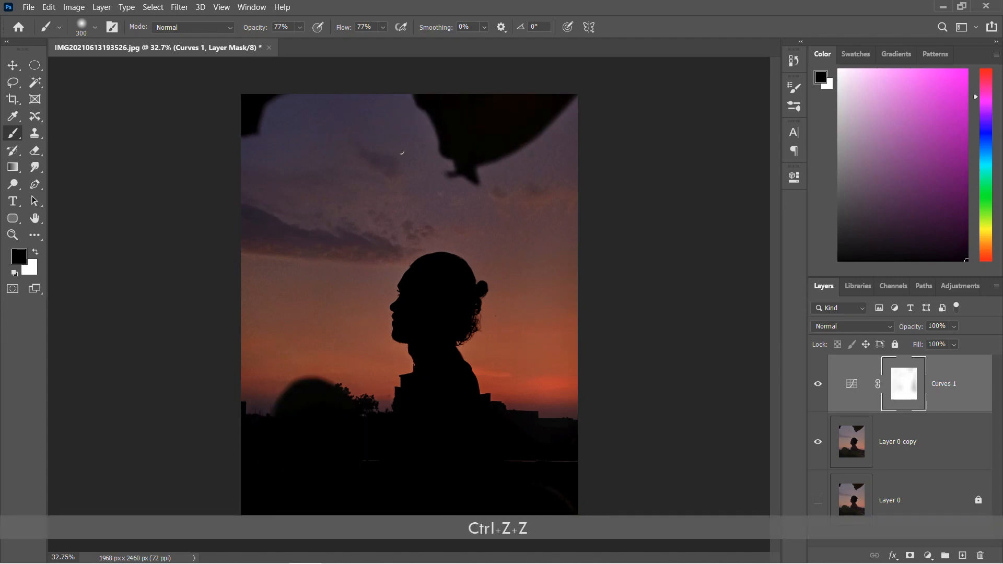
Set the brush to 22% opacity and 44% flow and paint over the lower-left balloon on the Curves 1 mask.
key(Return)
text(22)
key(Return)
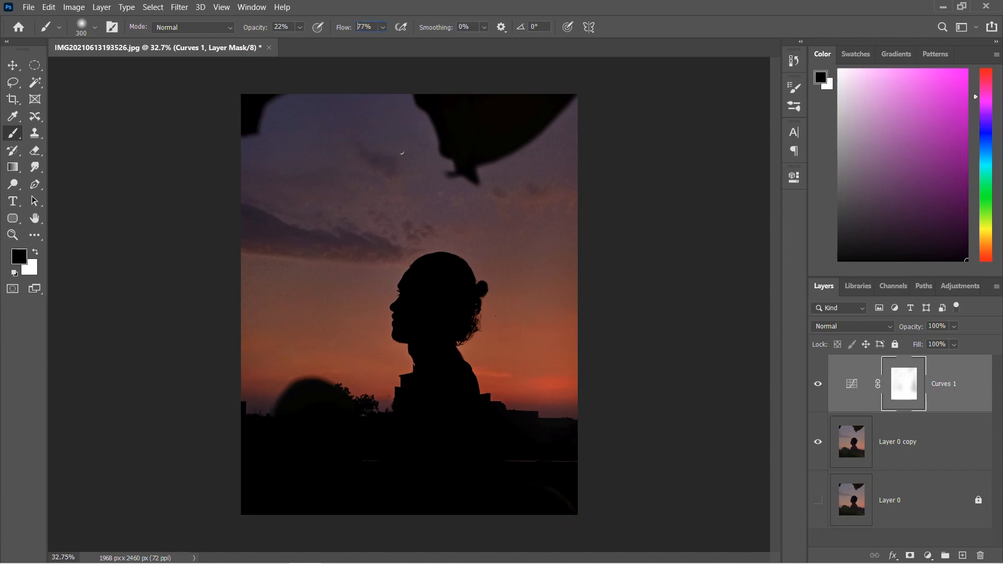
key(shift+4)
key(shift+4)
key(Return)
mouse_move(309, 418)
mouse_down()
mouse_move(303, 475)
mouse_move(334, 489)
mouse_move(345, 512)
mouse_up()
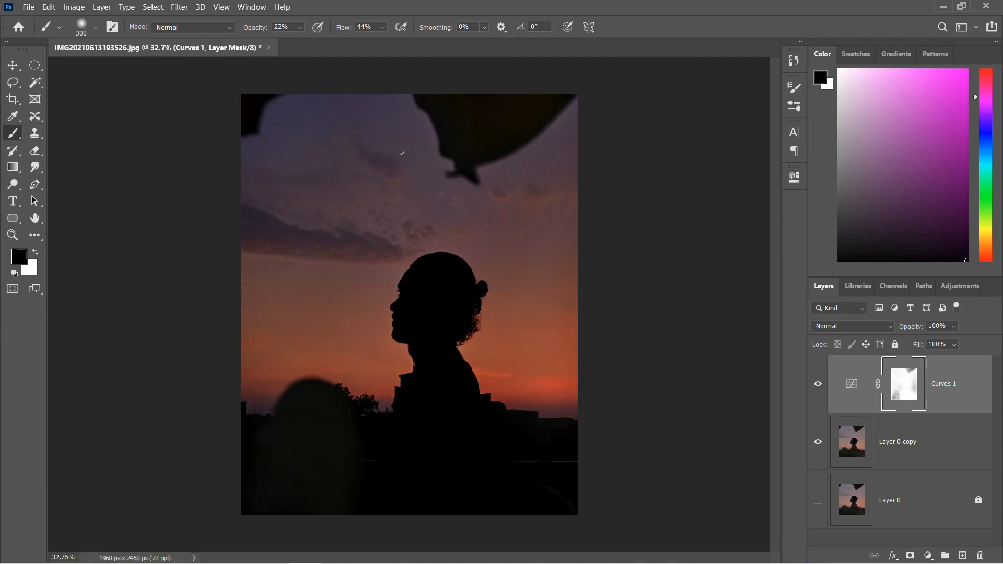
Compare the photo with the Curves 1 adjustment hidden and shown, and switch to the Move tool.
click(819, 384)
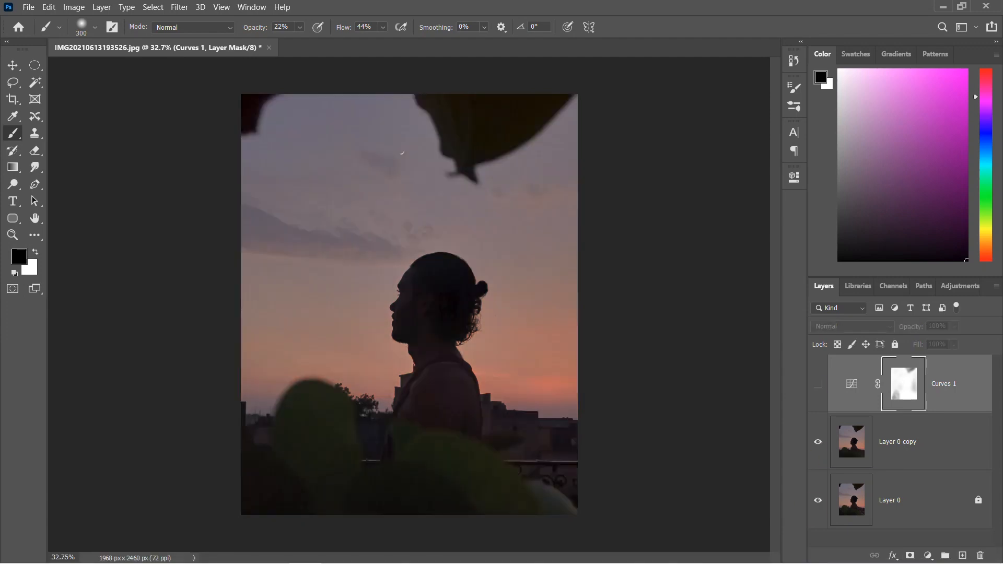
click(818, 384)
click(818, 384)
click(819, 384)
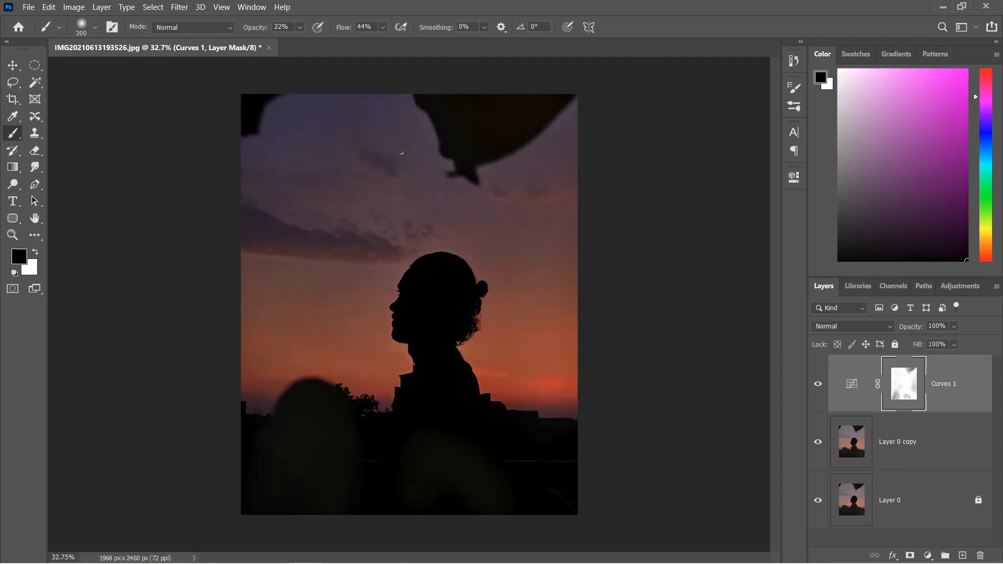
click(818, 384)
click(818, 384)
key(x)
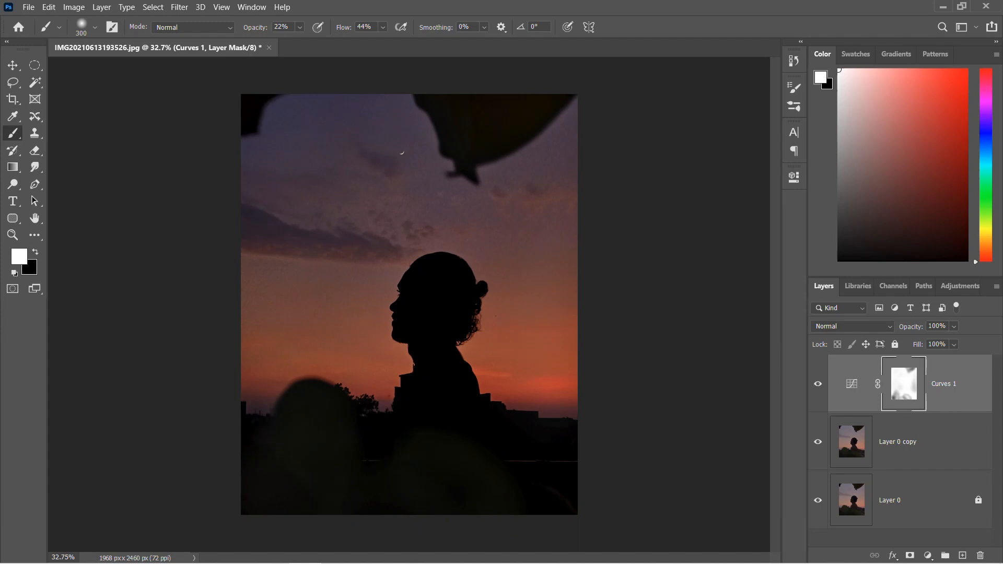
key(v)
key(x)
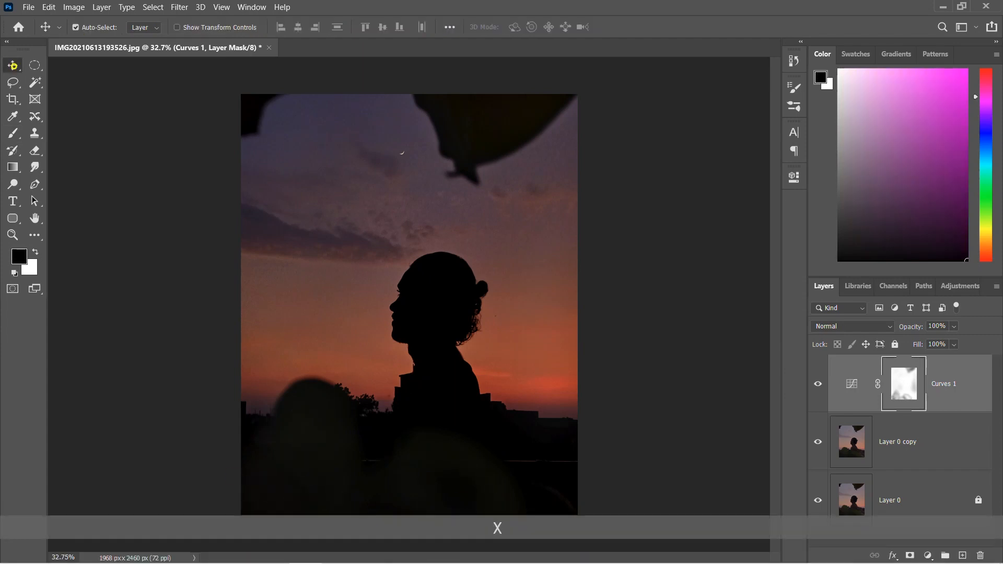
Add a Hue/Saturation adjustment layer above Curves 1 and set its master hue to -4.
click(928, 555)
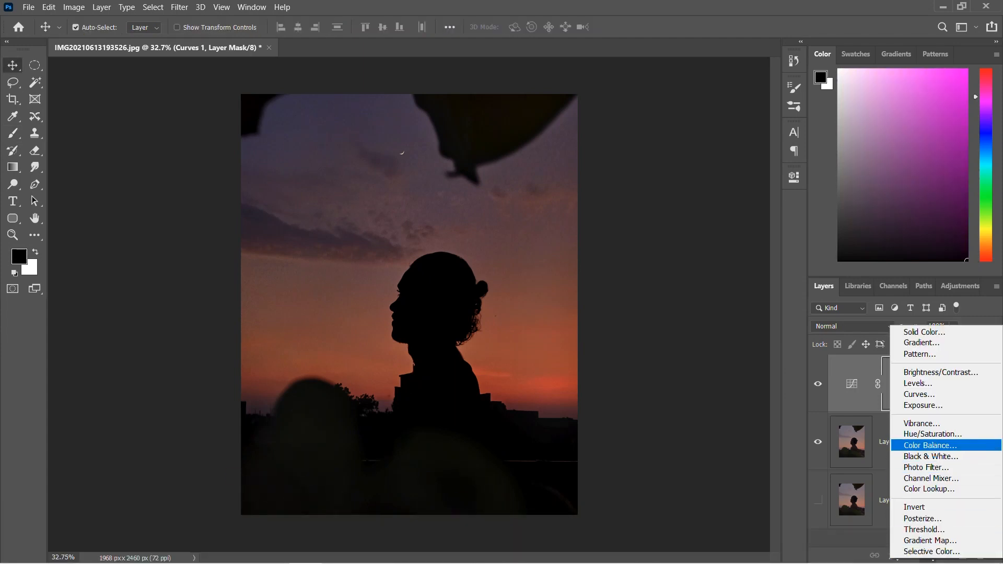
click(911, 435)
mouse_move(682, 265)
mouse_down()
mouse_move(648, 265)
mouse_move(757, 265)
mouse_move(682, 265)
mouse_up()
drag(683, 291, 679, 266)
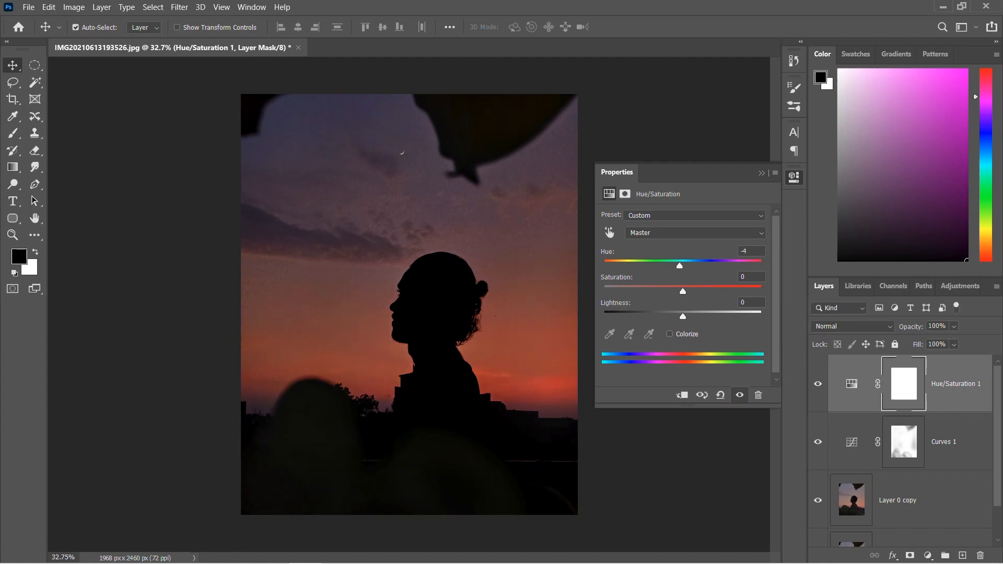
Try an on-image saturation adjustment of the sky's Blues and reset their saturation to 0.
click(609, 233)
drag(298, 112, 329, 112)
text(0)
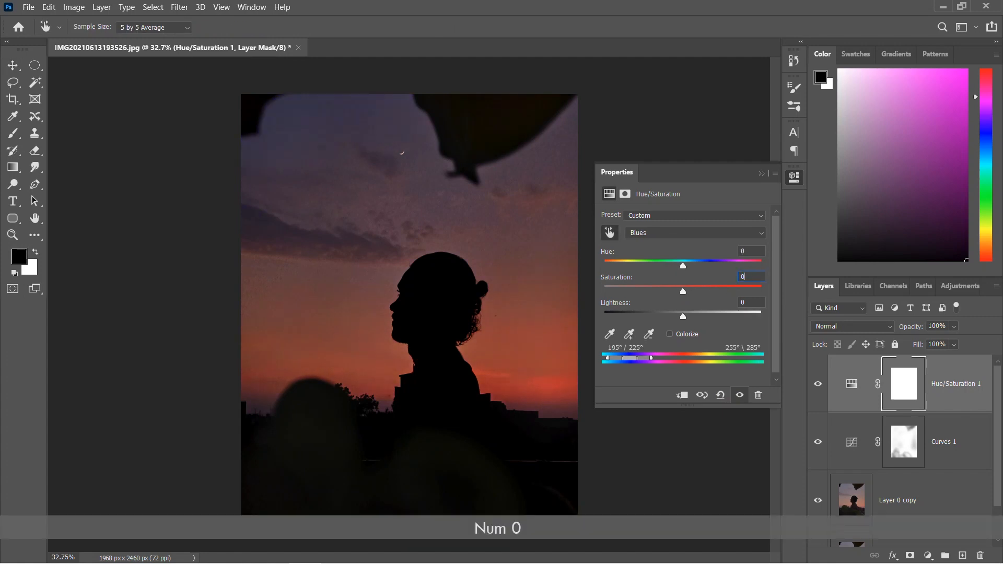
click(761, 172)
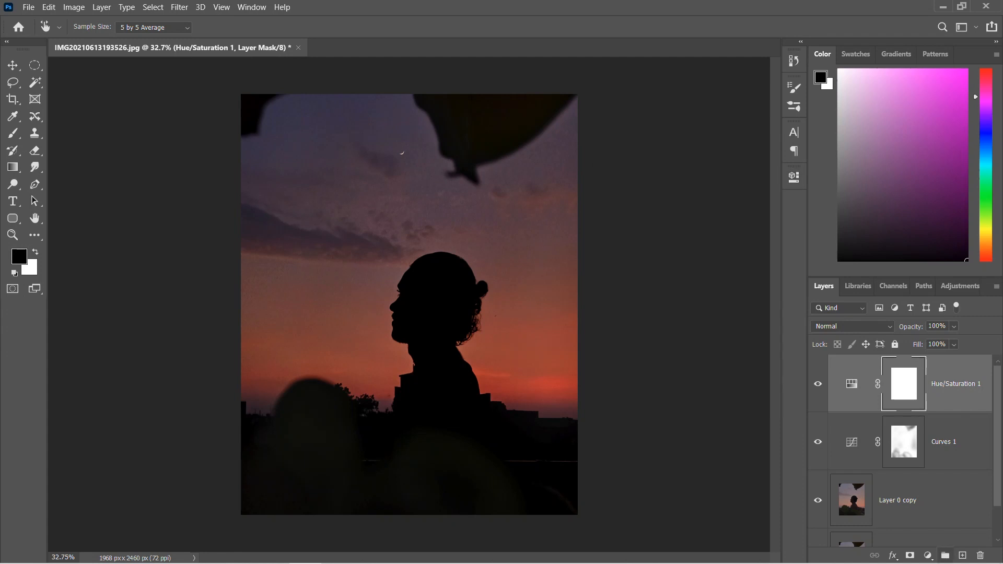
Add a Color Lookup adjustment layer above the Hue/Saturation layer.
click(928, 555)
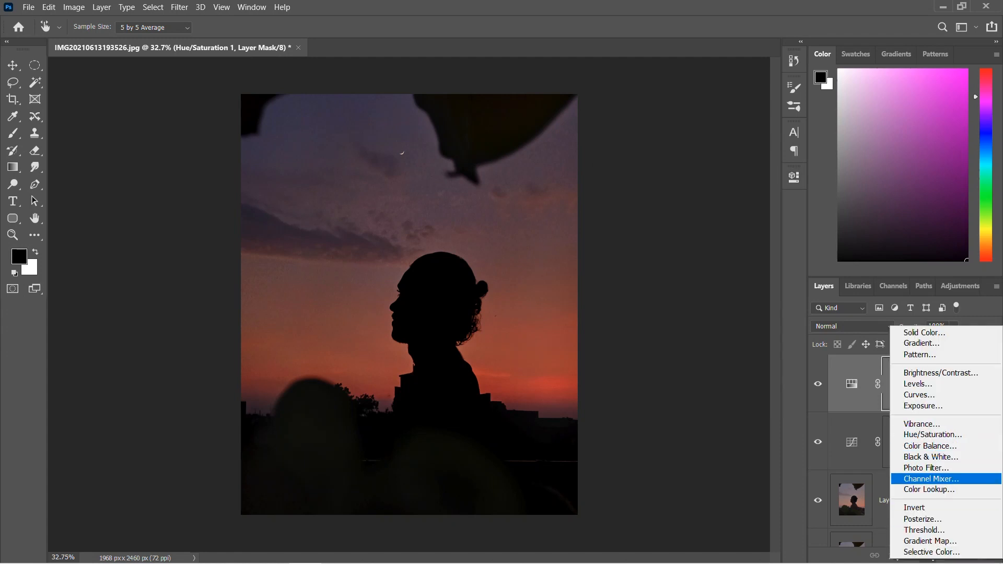
click(929, 489)
click(674, 215)
key(Return)
Preview the 3DLUT presets one after another, from Candlelight.CUBE through FoggyNight.3DL to TealOrangePlusContrast.3DL.
key(Down)
key(Down)
key(Down)
key(Down)
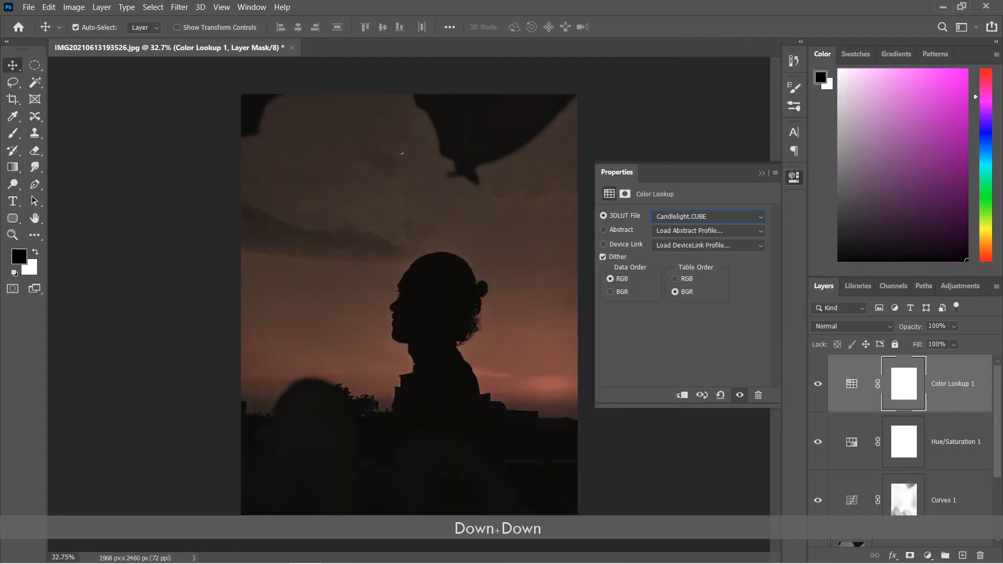
key(Up)
key(Down)
key(Down)
key(Down)
key(Down)
key(Down)
key(Down)
key(Down)
key(Down)
key(Down)
key(Down)
key(Down)
key(Down)
key(Down)
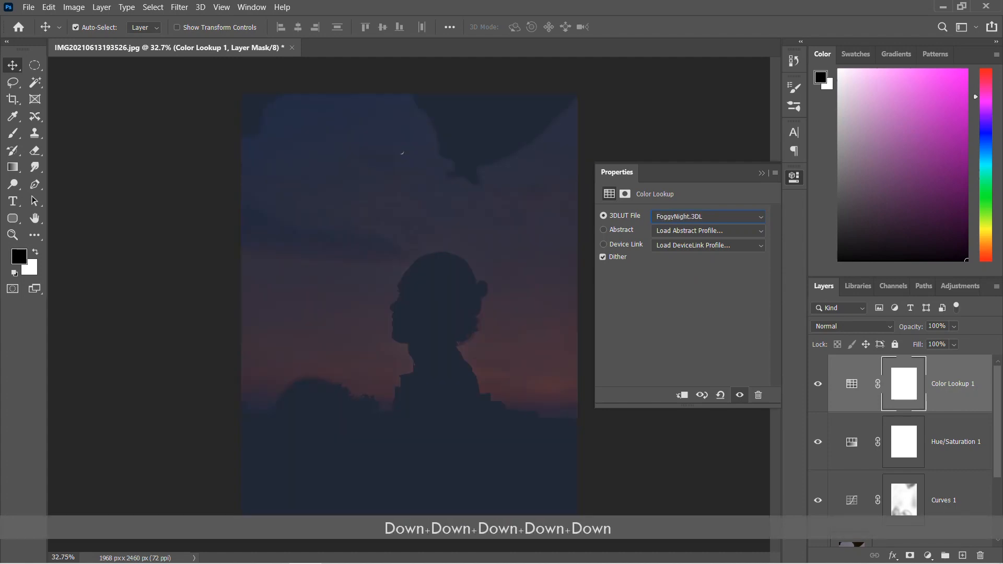
key(Down)
key(Down)
key(Down)
key(Down)
key(Down)
key(Down)
key(Down)
key(Down)
key(Down)
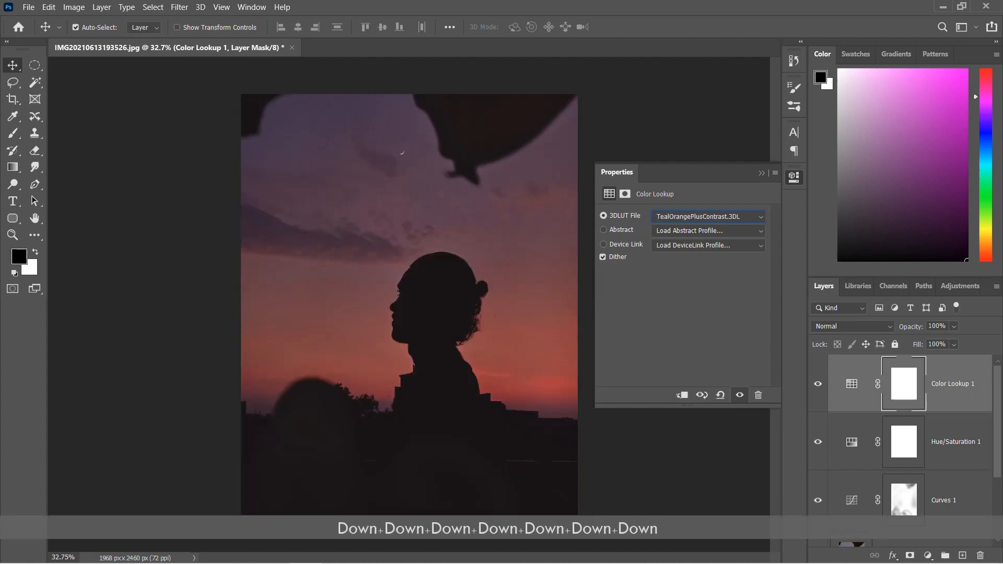
Apply the Crisp_Winter.look 3DLUT file to the Color Lookup layer.
click(708, 217)
click(679, 54)
key(Down)
key(Up)
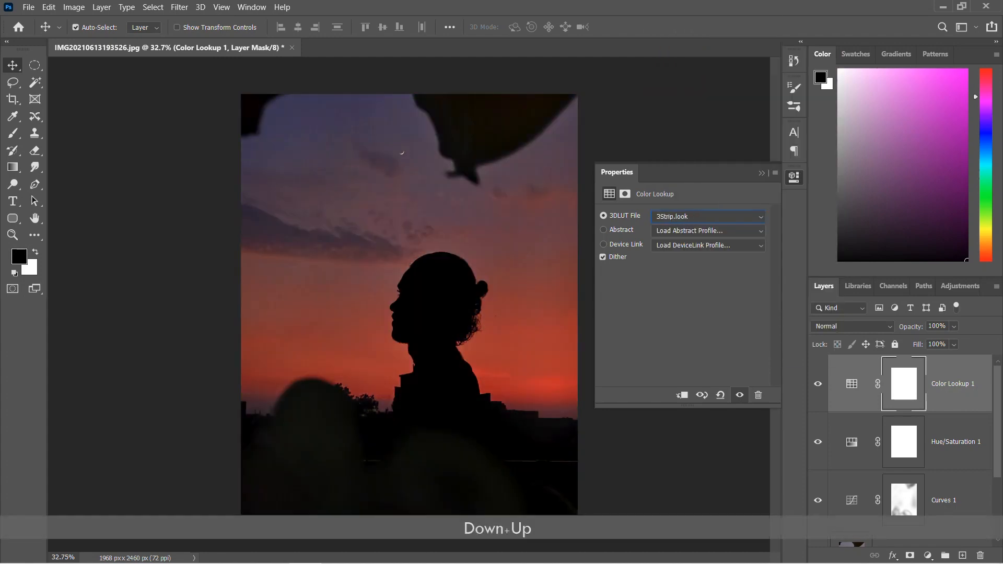
key(Down)
key(Down)
key(Down)
key(Down)
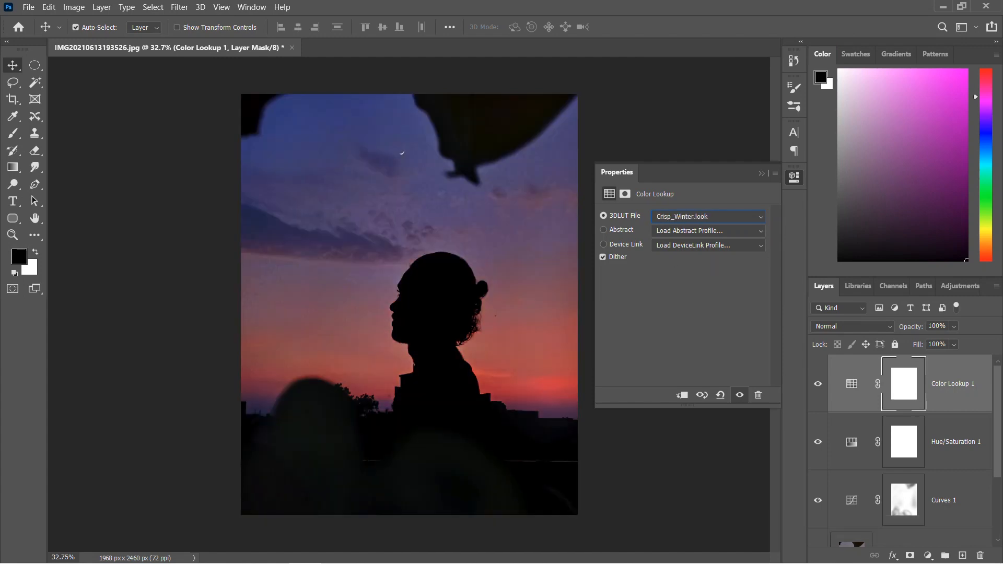
click(761, 173)
Try several blend modes on the Color Lookup layer and restore it to Normal.
click(851, 326)
click(831, 271)
key(Down)
key(Down)
key(Down)
key(Down)
key(Down)
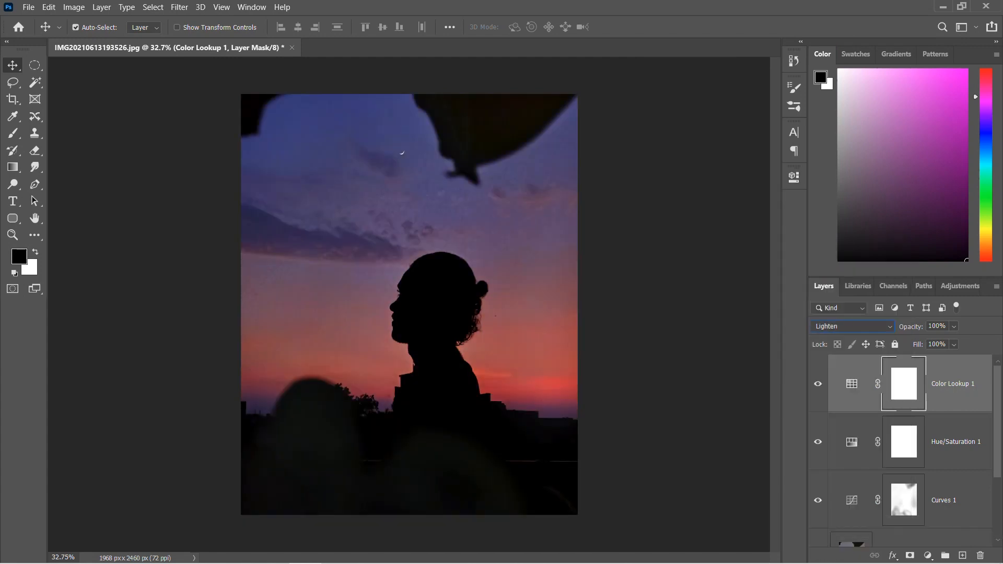
click(852, 326)
click(831, 244)
Set the Color Lookup layer's opacity to 77% and inspect the silhouette up close.
click(937, 326)
text(77)
key(Return)
scroll(412, 299, up, 1)
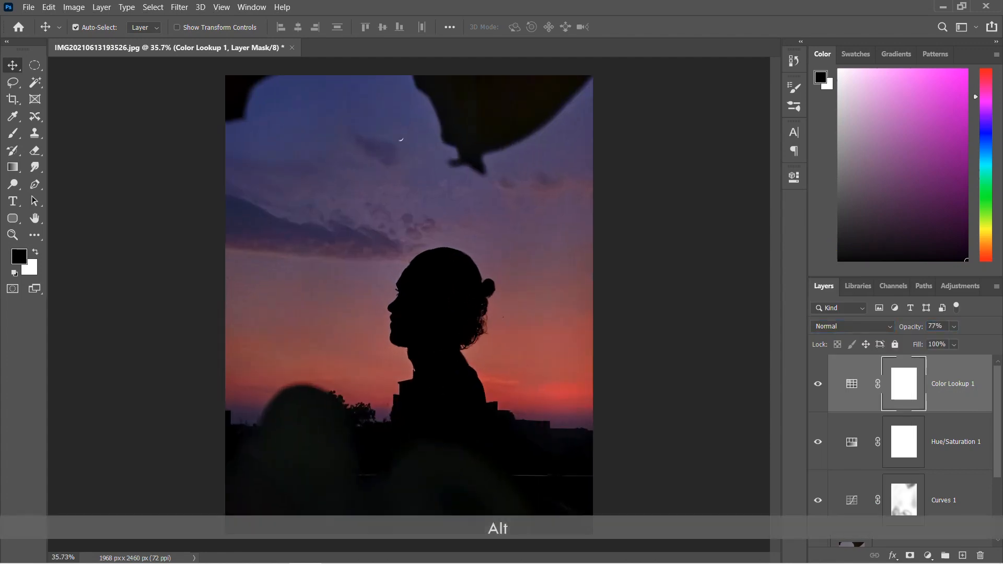
scroll(486, 355, up, 3)
scroll(486, 356, down, 4)
scroll(486, 355, up, 4)
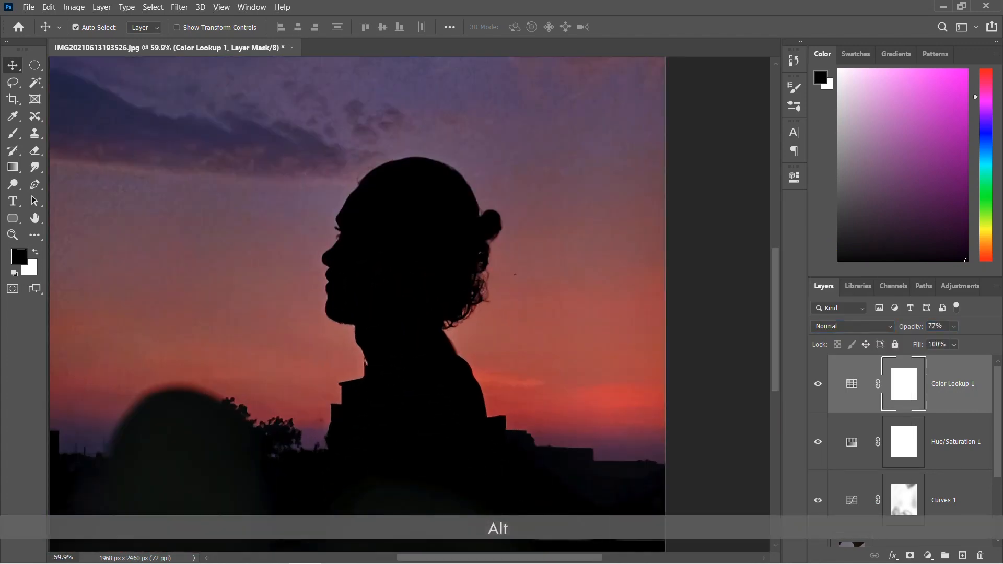
scroll(449, 314, down, 10)
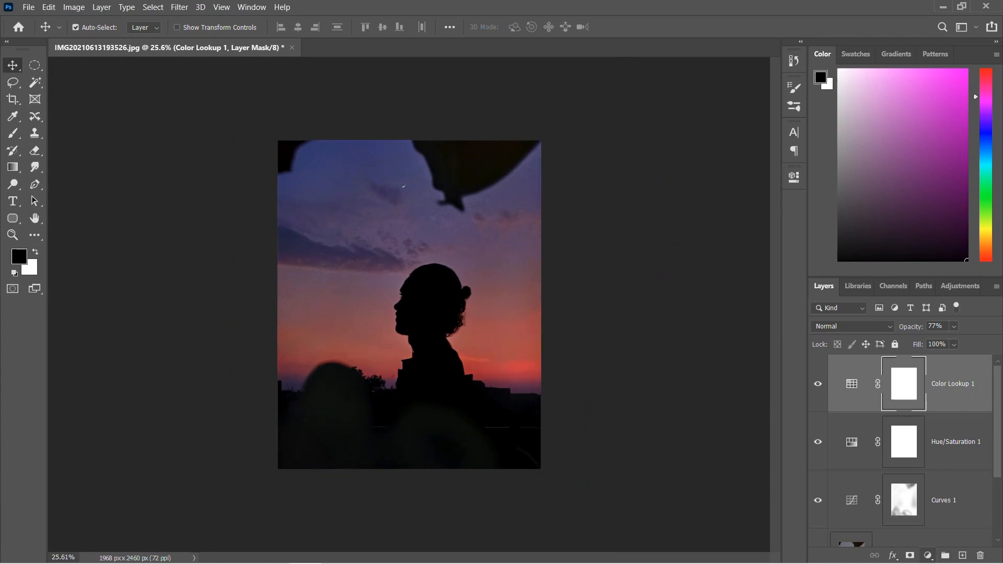
Add a Brightness/Contrast adjustment layer with brightness 16 and contrast 11.
click(928, 556)
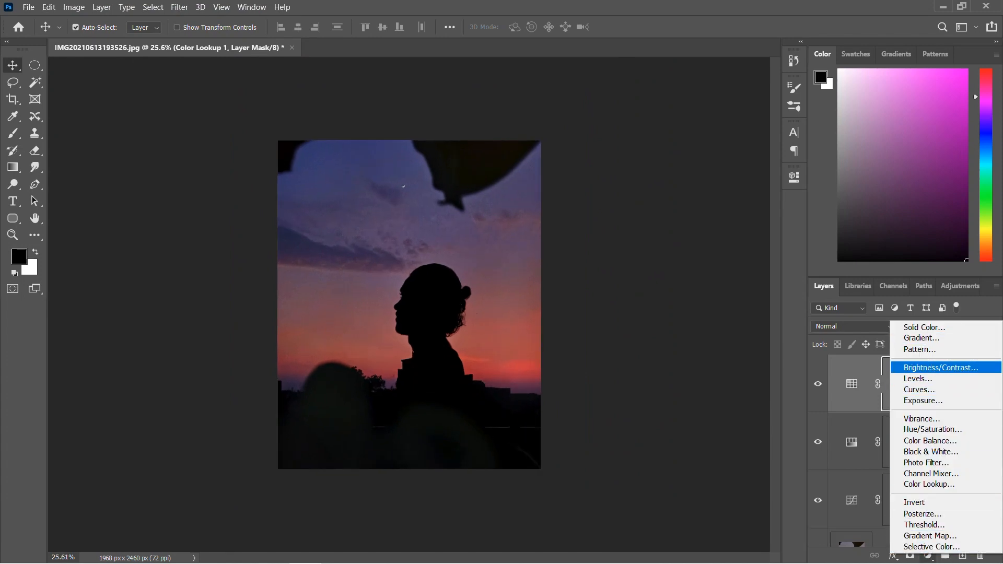
click(940, 368)
drag(683, 252, 699, 277)
text(16)
text(7)
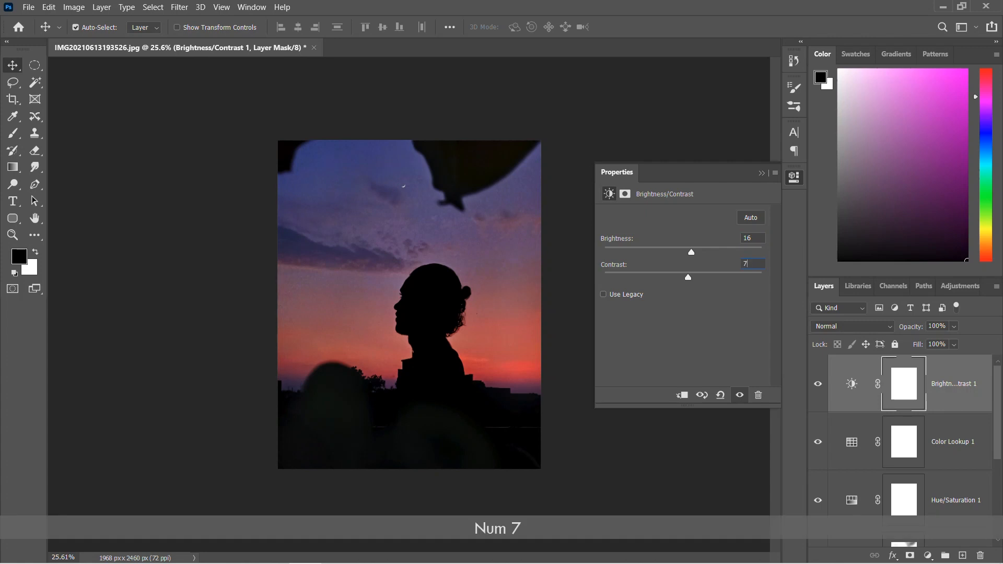
text(11)
key(Return)
Inspect the graded photo up close and compare it with the Color Lookup layer hidden and shown.
scroll(417, 297, up, 6)
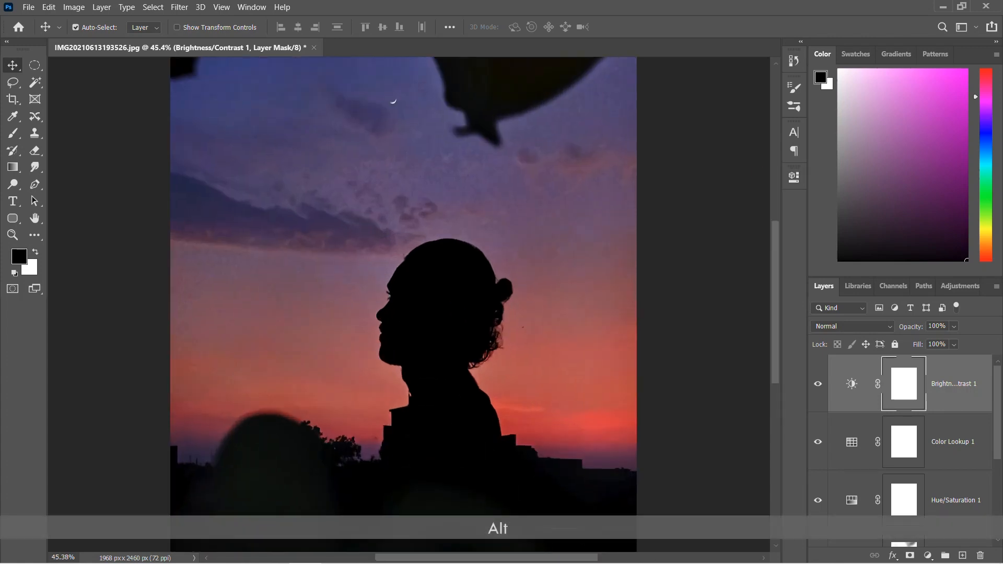
scroll(418, 296, down, 6)
click(818, 442)
click(817, 441)
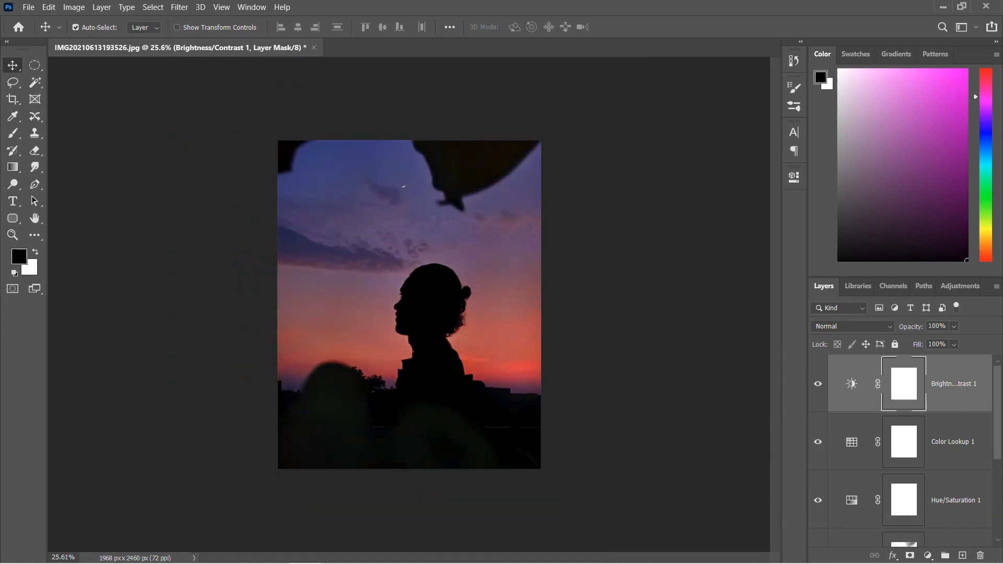
Try a +22 master hue shift and on-image targeting of the Reds and Magentas on the Hue/Saturation layer, and undo it.
double_click(852, 500)
drag(681, 266, 700, 265)
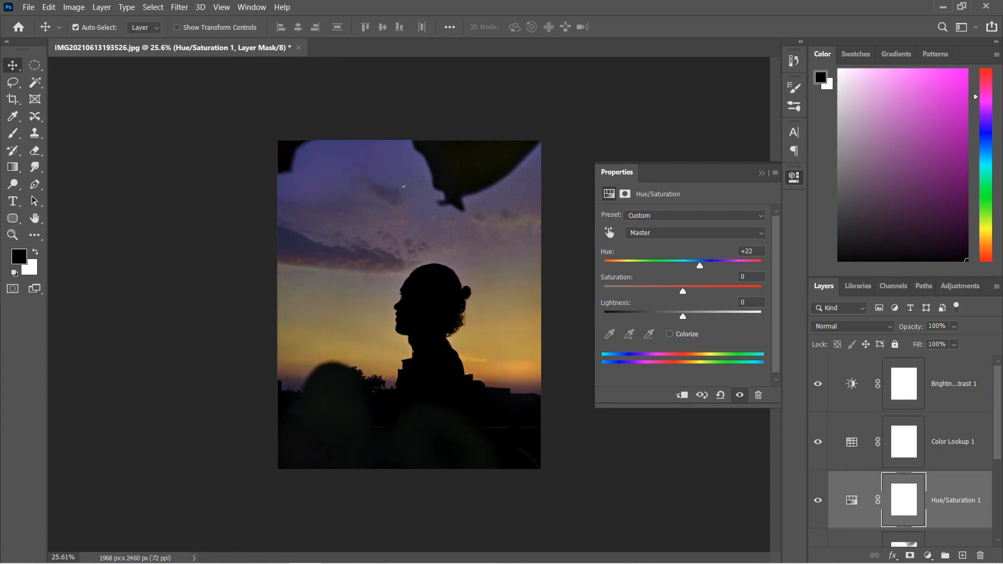
key(ctrl+z)
click(609, 233)
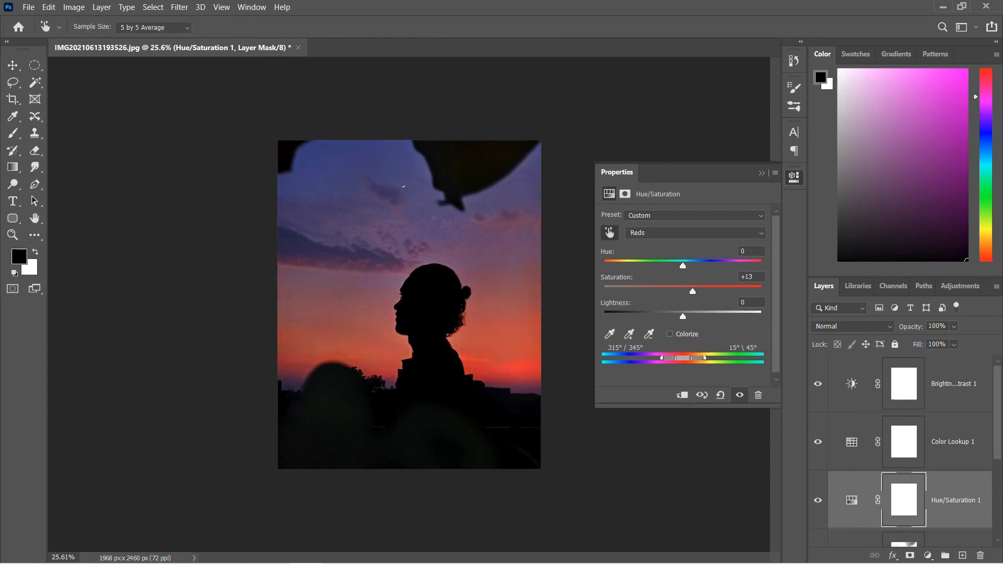
drag(682, 265, 683, 266)
key(alt+8)
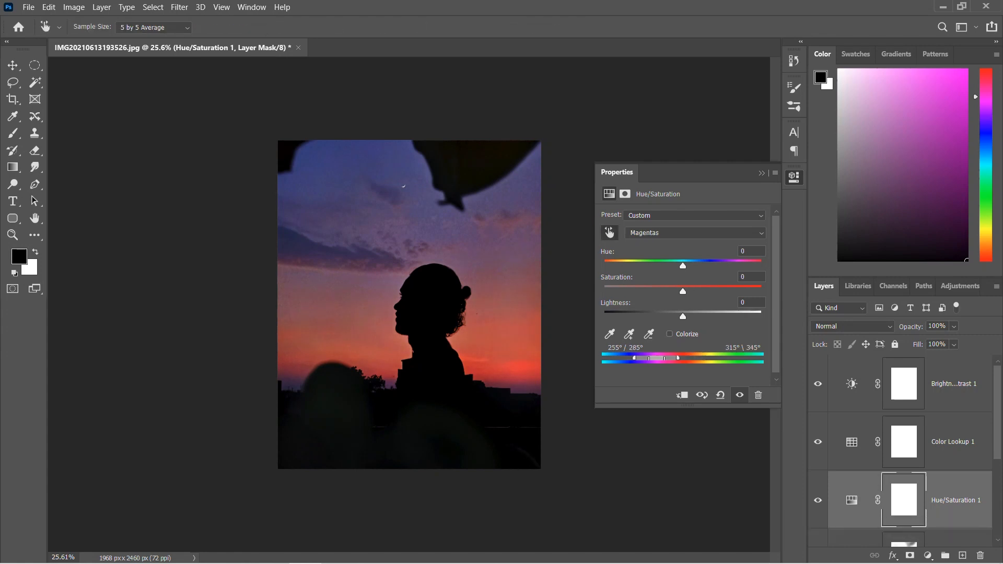
key(ctrl+z)
key(ctrl+z)
key(ctrl+z)
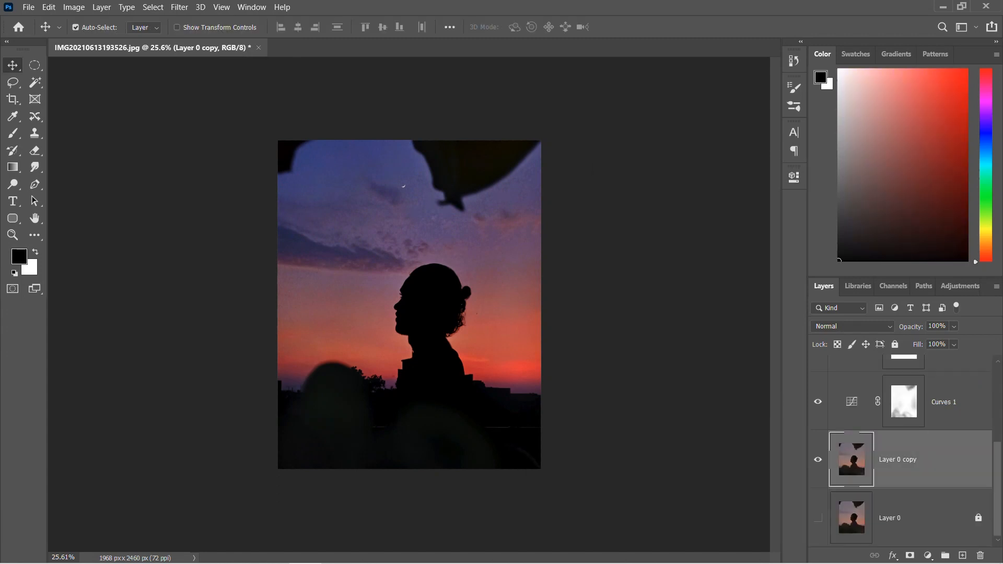
Apply Reduce Noise to Layer 0 copy with Preserve Details 90% and Reduce Color Noise 63%.
click(943, 402)
click(898, 459)
click(179, 7)
mouse_move(190, 181)
click(372, 230)
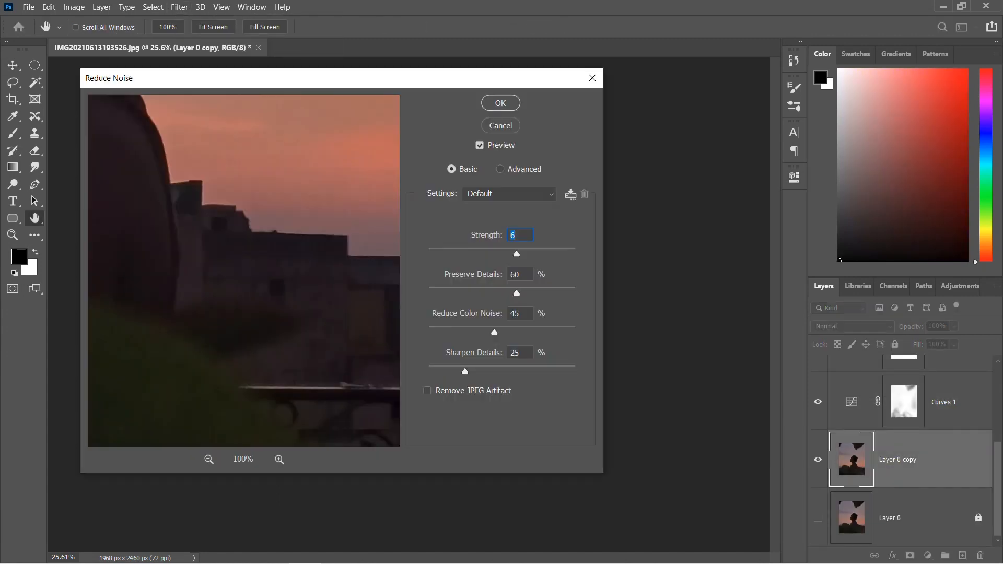
drag(334, 146, 136, 418)
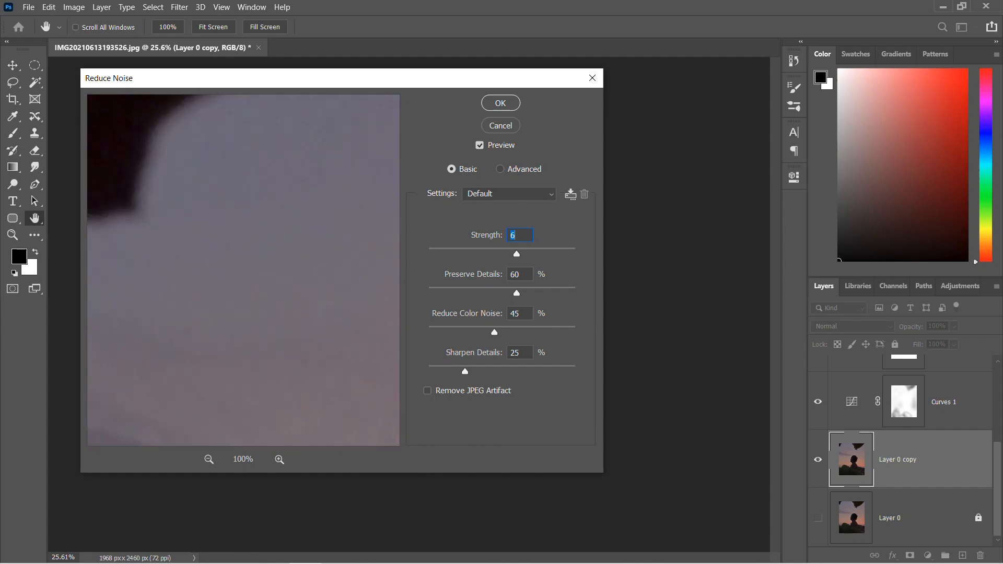
click(479, 146)
drag(366, 418, 89, 94)
click(208, 459)
click(208, 459)
click(209, 459)
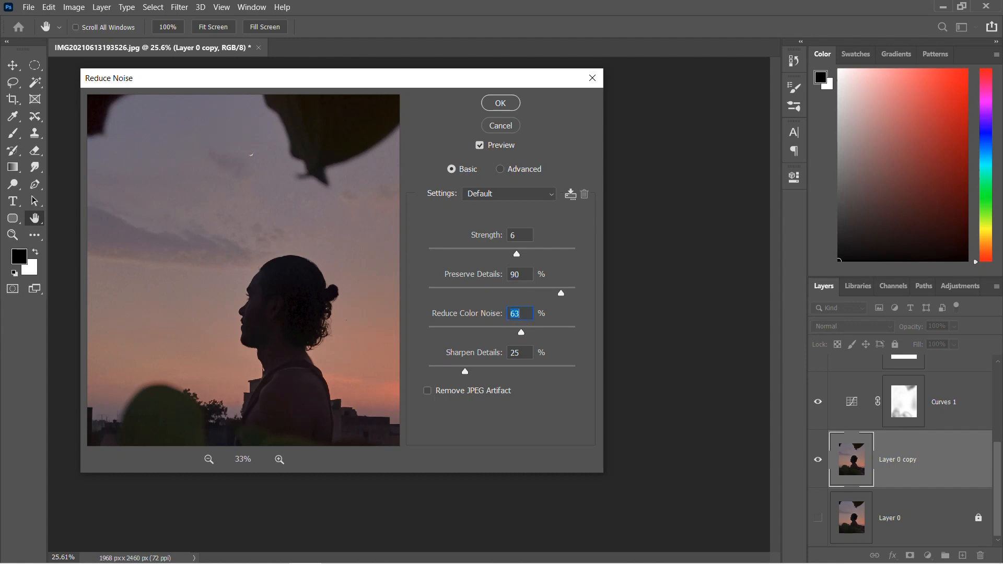
key(Return)
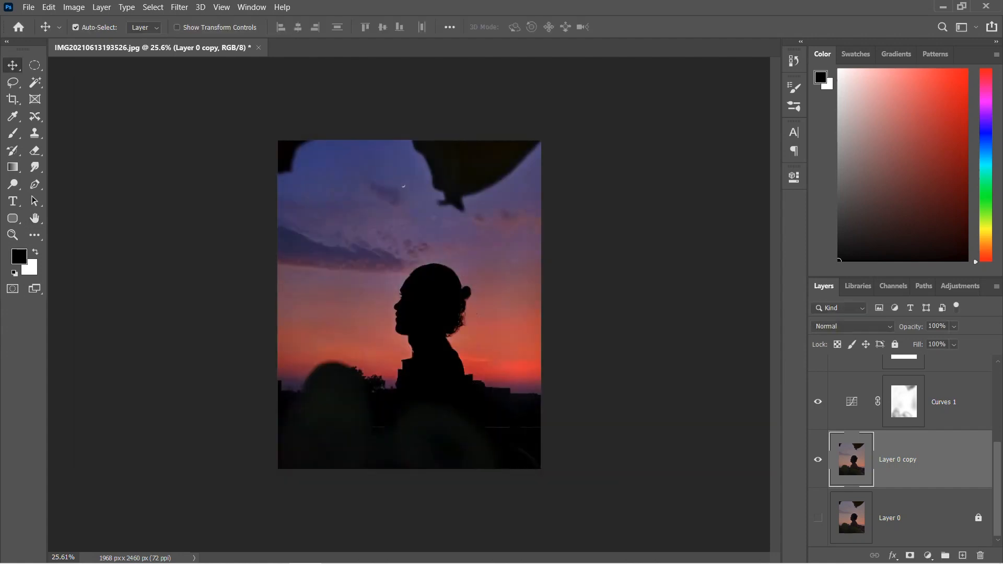
Inspect the denoised Layer 0 copy up close and compare it with the adjustment layers hidden and shown.
scroll(418, 225, up, 3)
scroll(417, 224, down, 4)
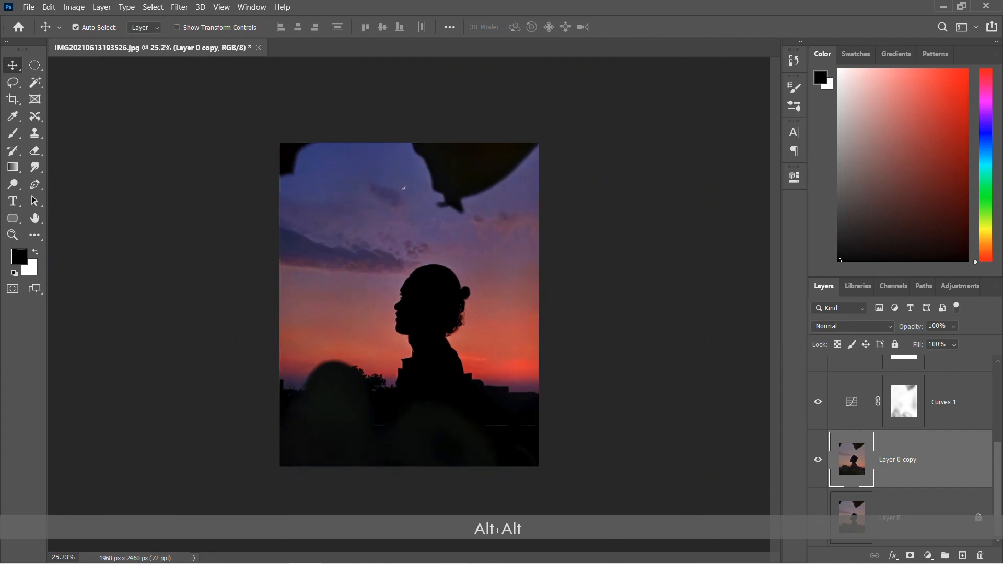
click(610, 549)
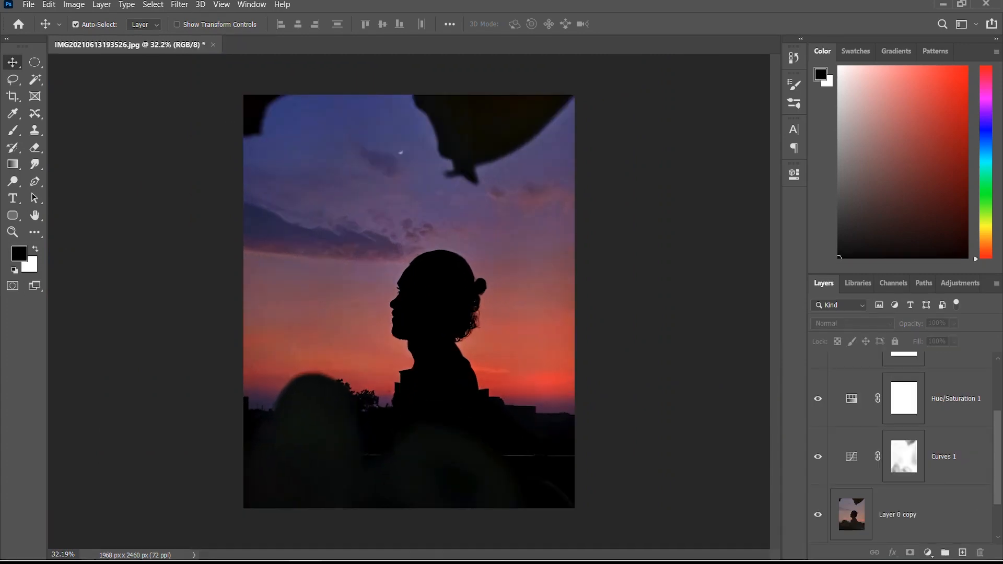
click(897, 514)
drag(818, 457, 818, 381)
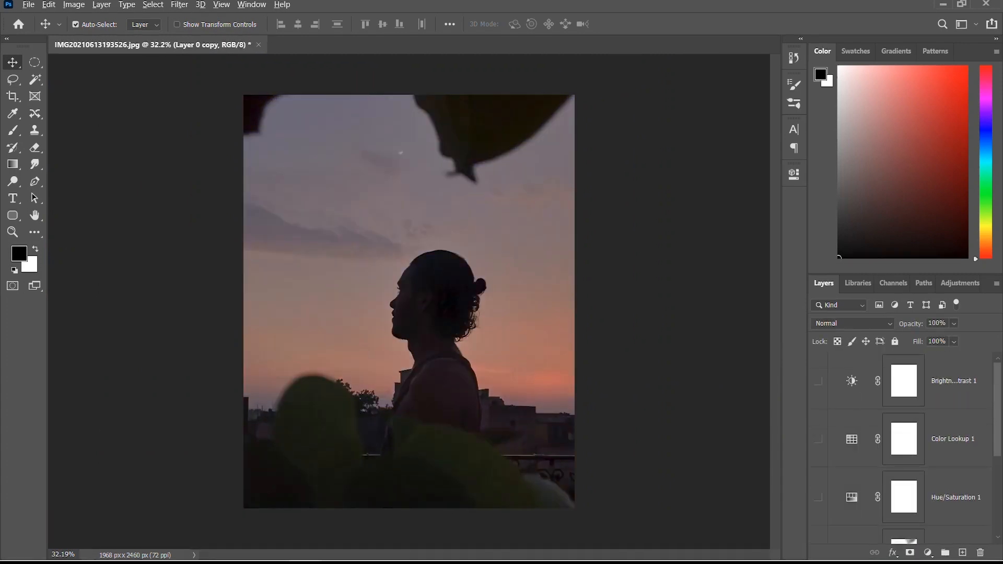
scroll(388, 142, up, 5)
key(alt)
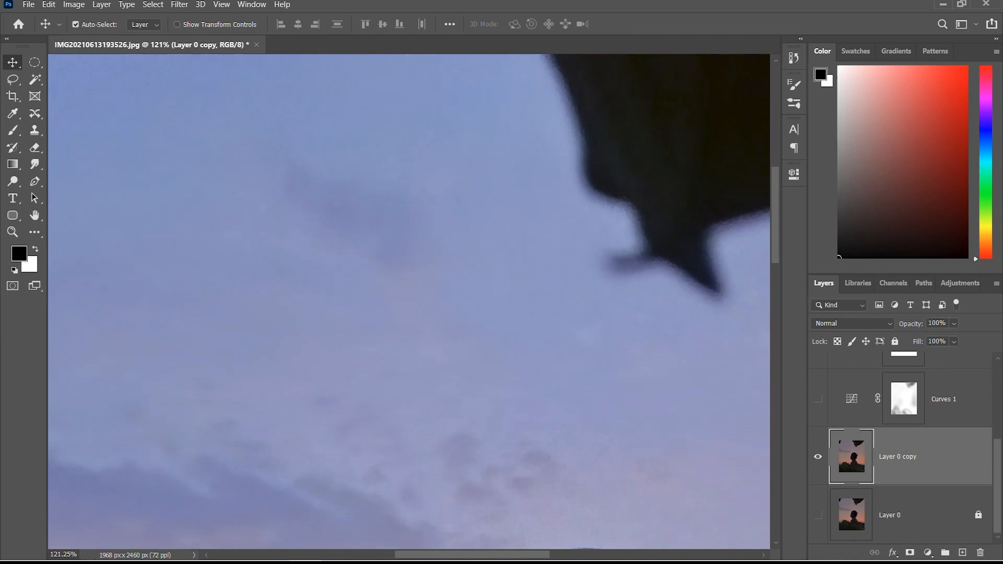
scroll(409, 302, down, 5)
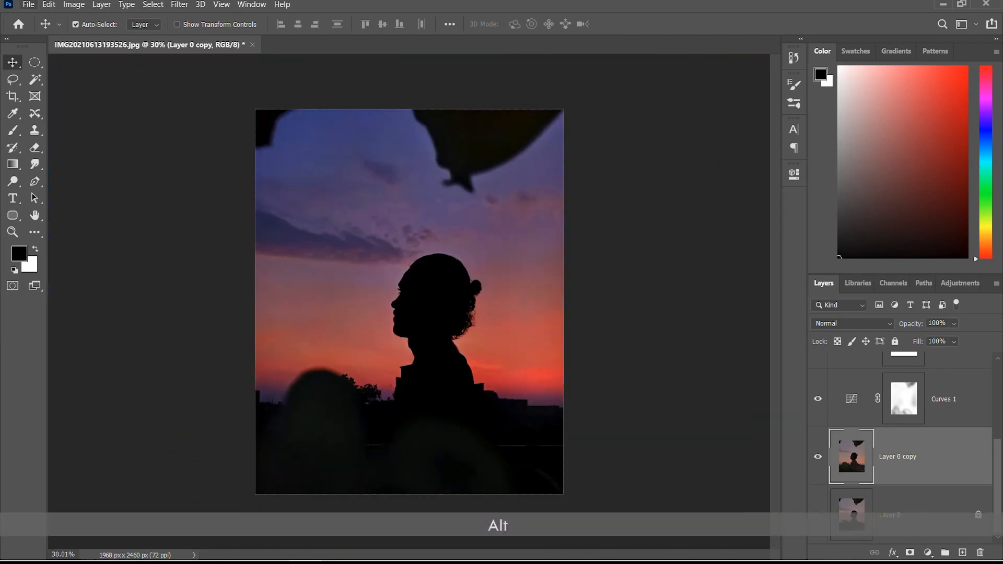
Open 0x0.jpg and try a circular selection around the moon.
key(ctrl+o)
scroll(298, 188, down, 2)
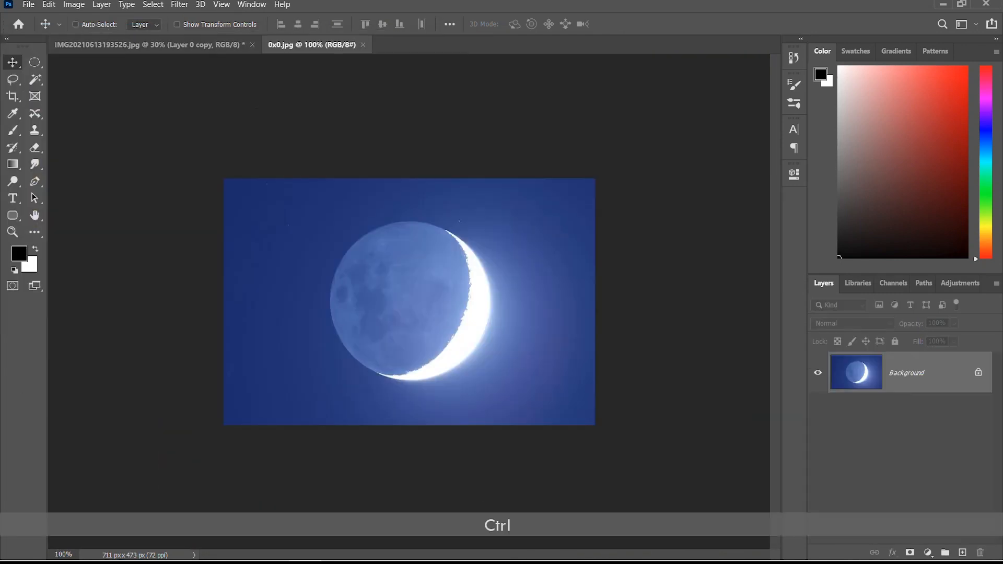
key(m)
drag(344, 244, 545, 397)
drag(446, 327, 441, 309)
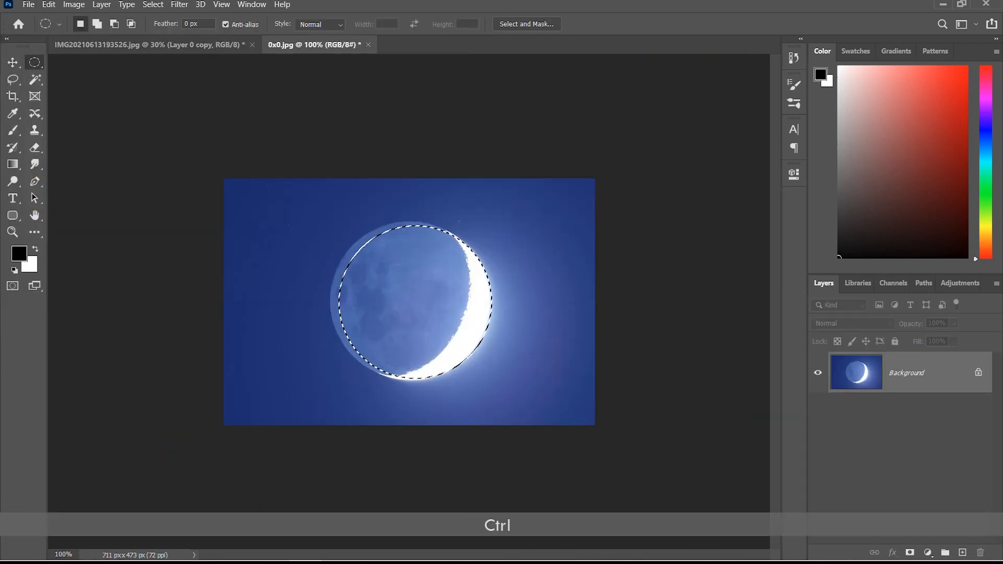
key(ctrl+d)
Copy the moon disc from 0x0.jpg with a tightly fitted circular selection and close the file without saving.
mouse_move(325, 226)
mouse_down()
mouse_move(484, 343)
mouse_move(524, 388)
mouse_up()
drag(437, 336, 440, 331)
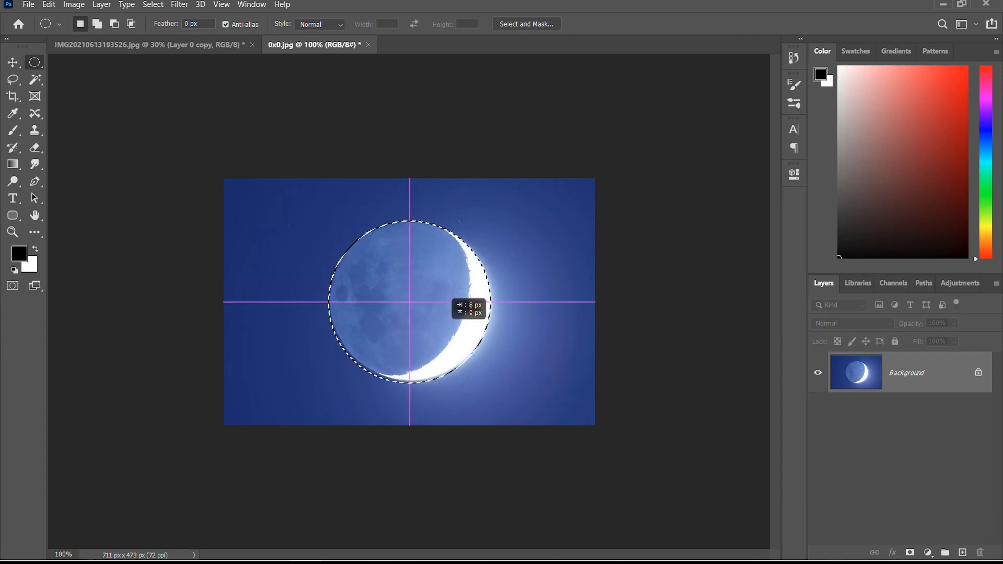
drag(448, 295, 448, 296)
key(ctrl+w)
key(n)
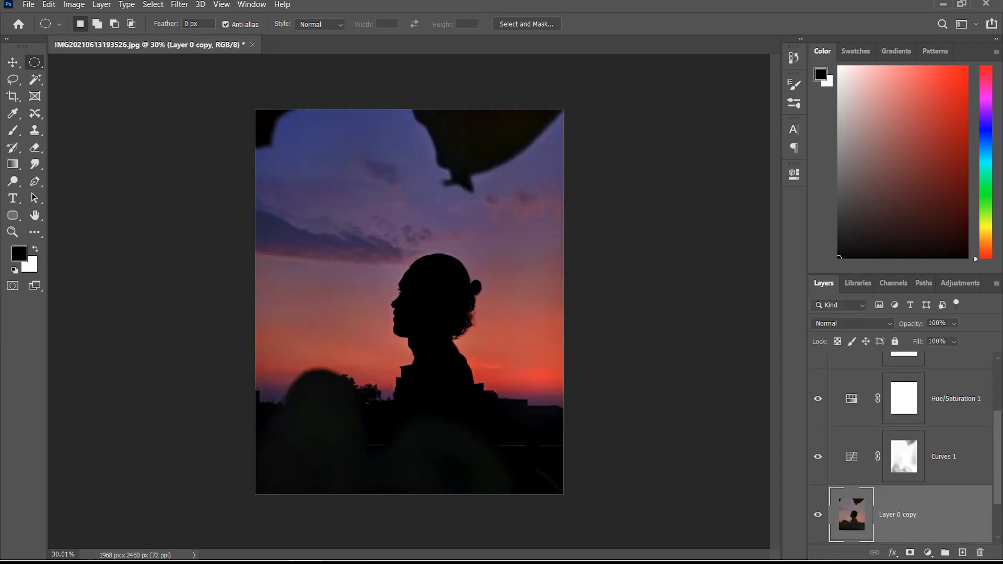
With the adjustment layers hidden, paste the moon above Layer 0 copy and move it into the upper-left sky.
scroll(904, 450, up, 2)
drag(817, 381, 818, 497)
scroll(818, 449, down, 2)
click(818, 439)
key(ctrl+v)
scroll(406, 285, up, 3)
key(v)
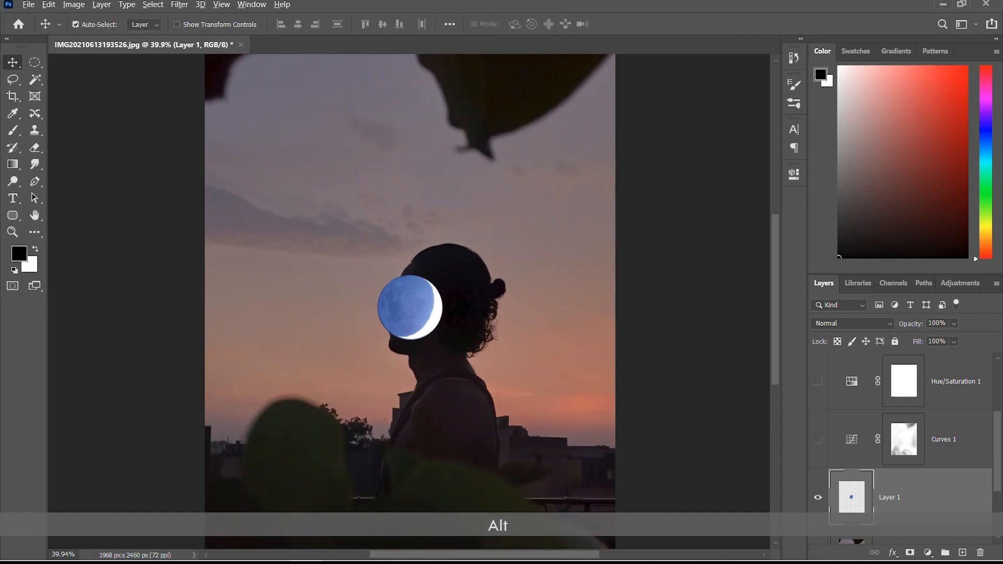
drag(410, 307, 293, 128)
Scale the moon down to 42.85% around its centre.
key(ctrl+t)
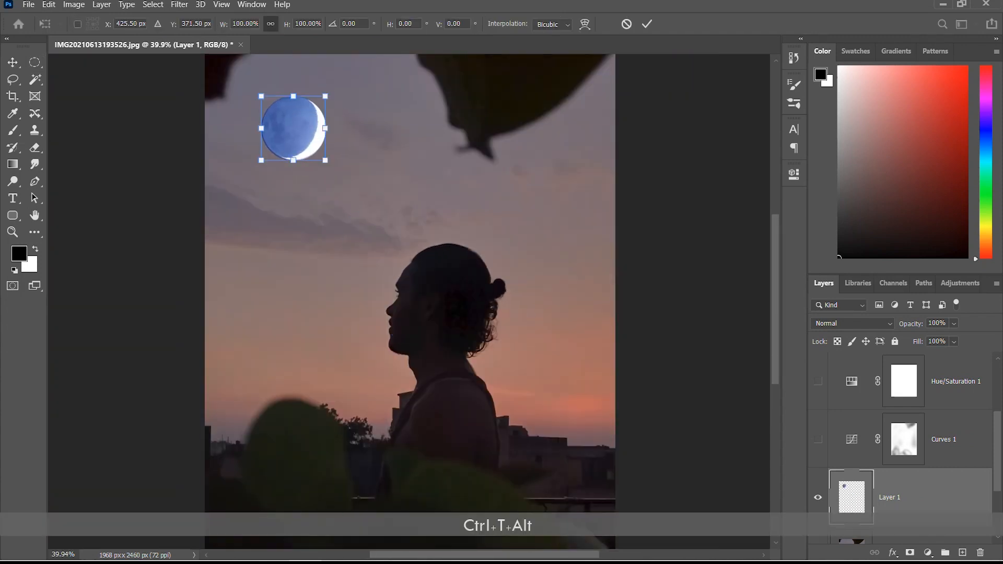
alt+drag(326, 160, 307, 142)
alt+scroll(294, 125, up, 5)
key(Return)
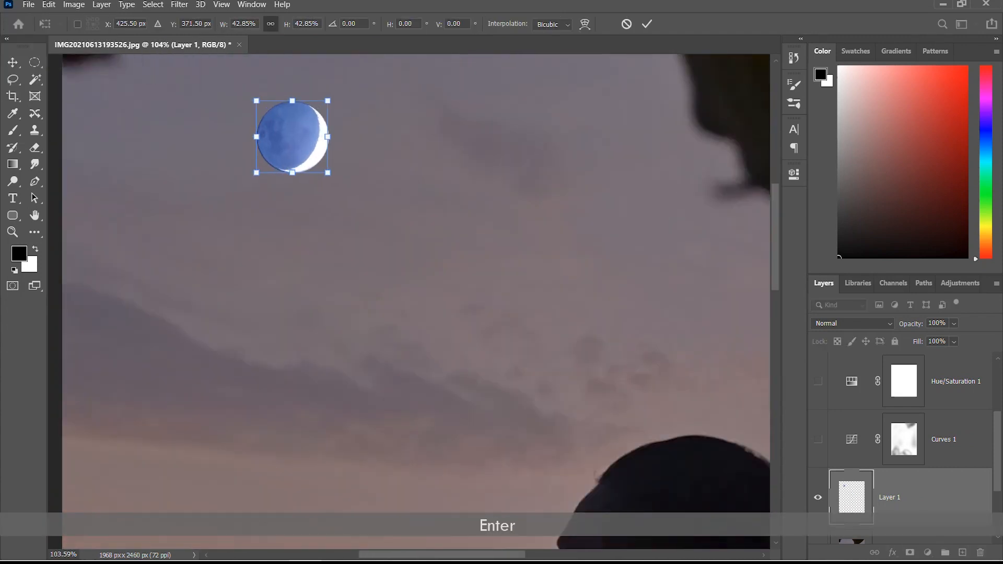
Rotate the moon clockwise so its bright edge faces the lower right, and shrink it further to a small disc.
alt+scroll(382, 366, down, 2)
key(ctrl+t)
drag(353, 172, 384, 223)
key(alt+Return)
alt+scroll(321, 227, up, 7)
key(ctrl+t)
key(Return)
Add a layer mask to the moon layer and reduce the Brush size to 30 px.
alt+scroll(409, 301, down, 10)
alt+scroll(303, 134, up, 15)
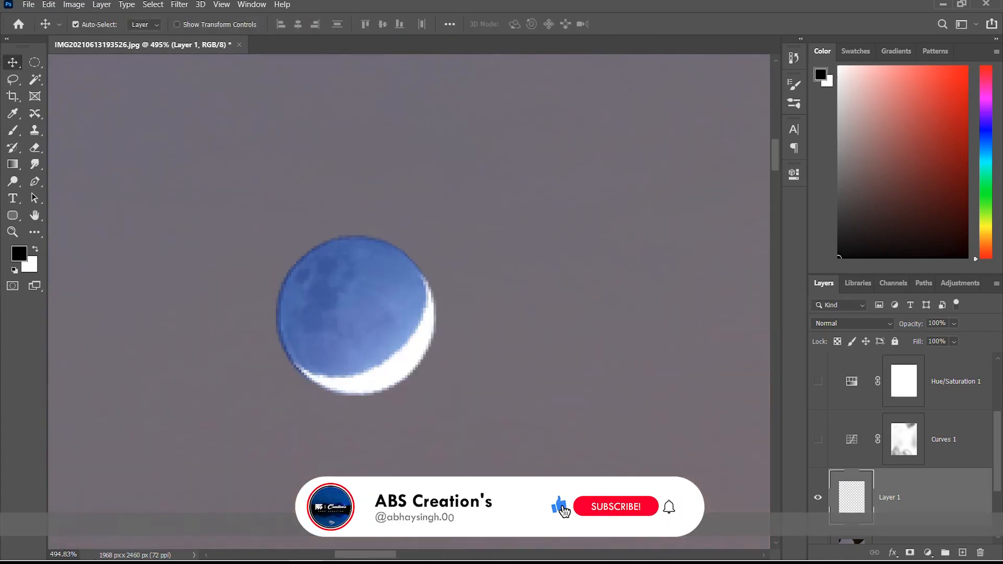
click(910, 553)
key(b)
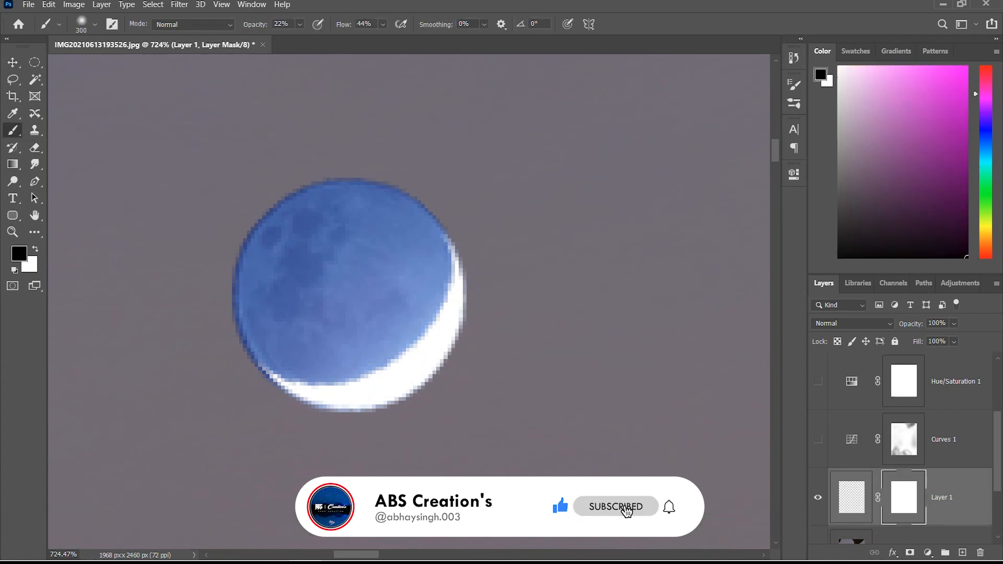
alt+scroll(377, 302, down, 10)
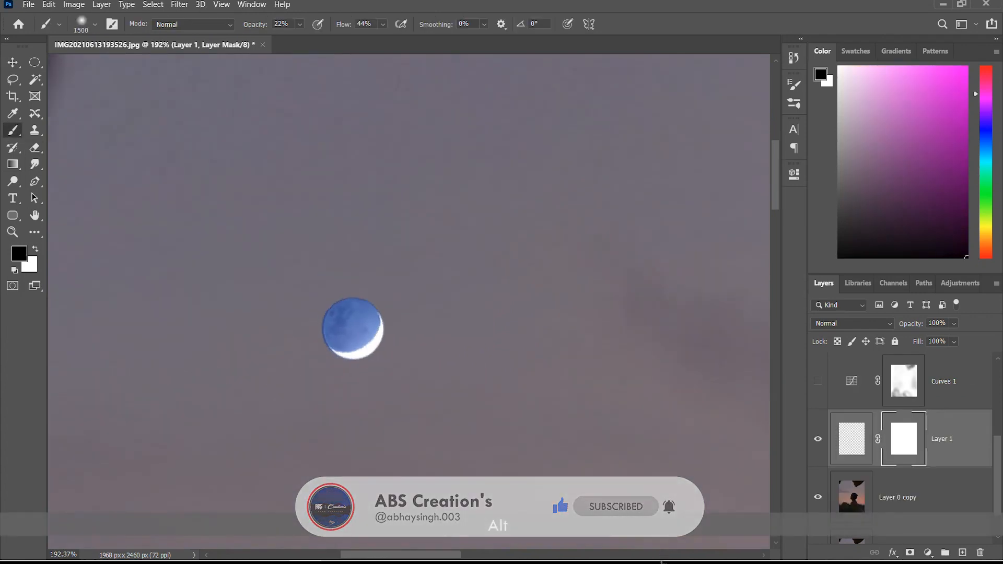
key(bracketleft)
alt+scroll(373, 297, up, 10)
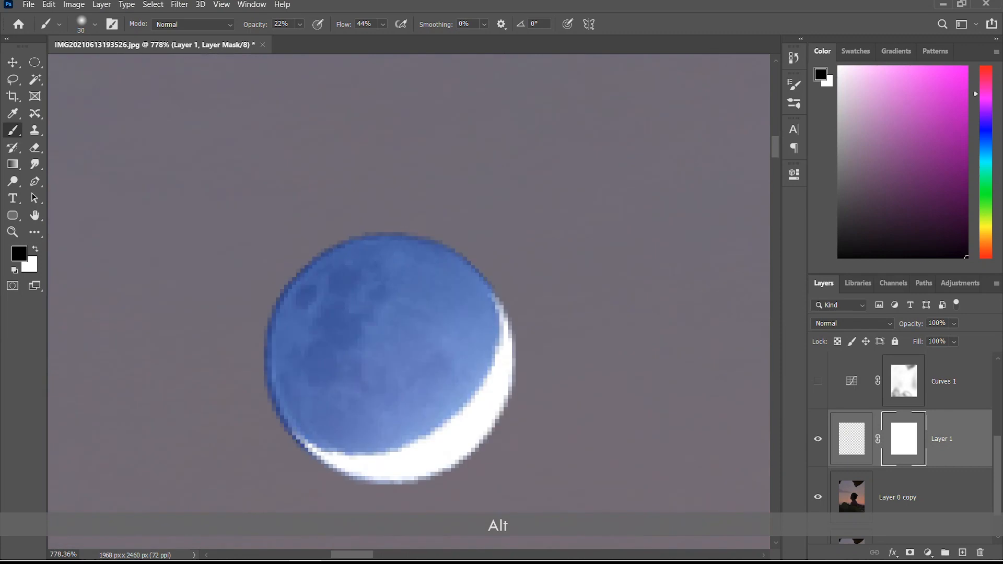
Switch to a hard round brush with 100% opacity and 100% flow.
right_click(374, 298)
double_click(459, 463)
key(ctrl+z)
key(KP_1)
key(KP_0)
key(KP_0)
key(Return)
text(77)
key(Return)
click(325, 291)
key(ctrl+z)
click(343, 24)
text(100)
key(Return)
Paint black on the moon's mask with brush sizes up to 60 px to hide its blue disc, leaving only the bright crescent.
click(352, 311)
mouse_move(352, 311)
mouse_down()
mouse_move(346, 380)
mouse_move(418, 318)
mouse_move(391, 346)
mouse_up()
key(bracketright)
key(bracketright)
key(bracketright)
click(410, 328)
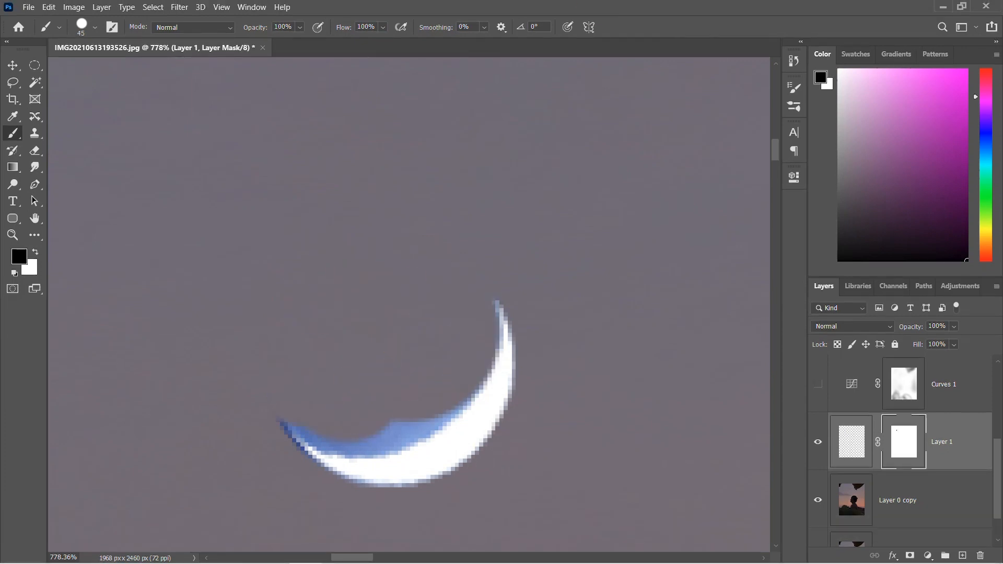
key(bracketright)
key(bracketright)
click(382, 329)
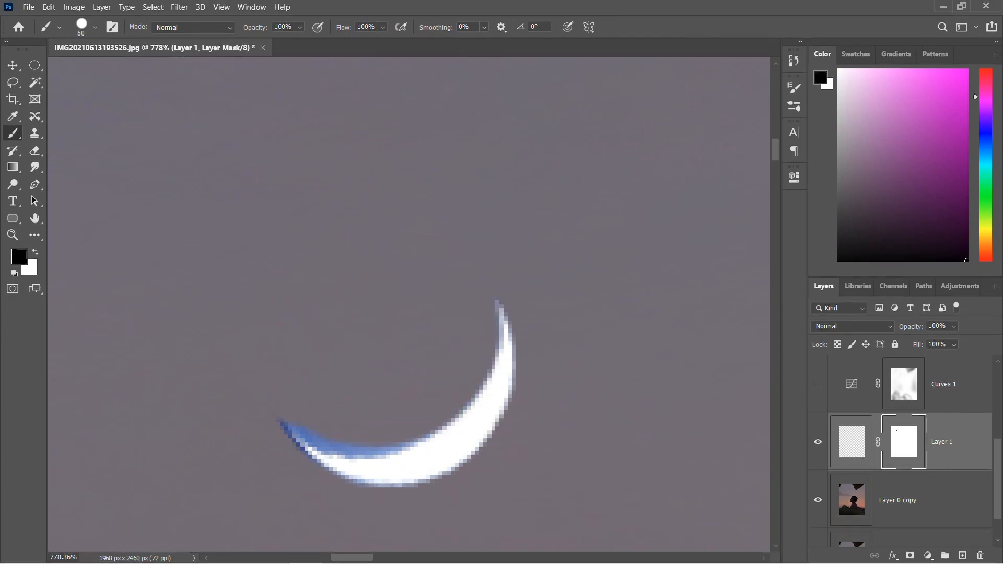
click(349, 336)
click(357, 339)
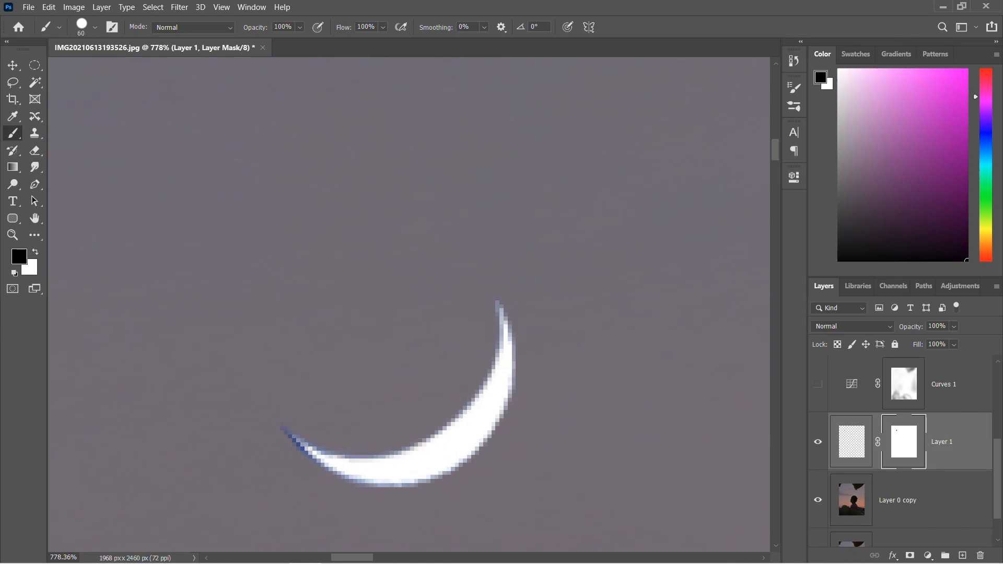
Trim the crescent's tips on the mask with an 8 px brush and view the whole photo with the adjustment layers shown.
key(bracketleft)
key(bracketleft)
key(bracketleft)
key(bracketleft)
key(bracketleft)
key(bracketleft)
key(bracketleft)
key(bracketleft)
key(bracketleft)
key(bracketleft)
key(bracketleft)
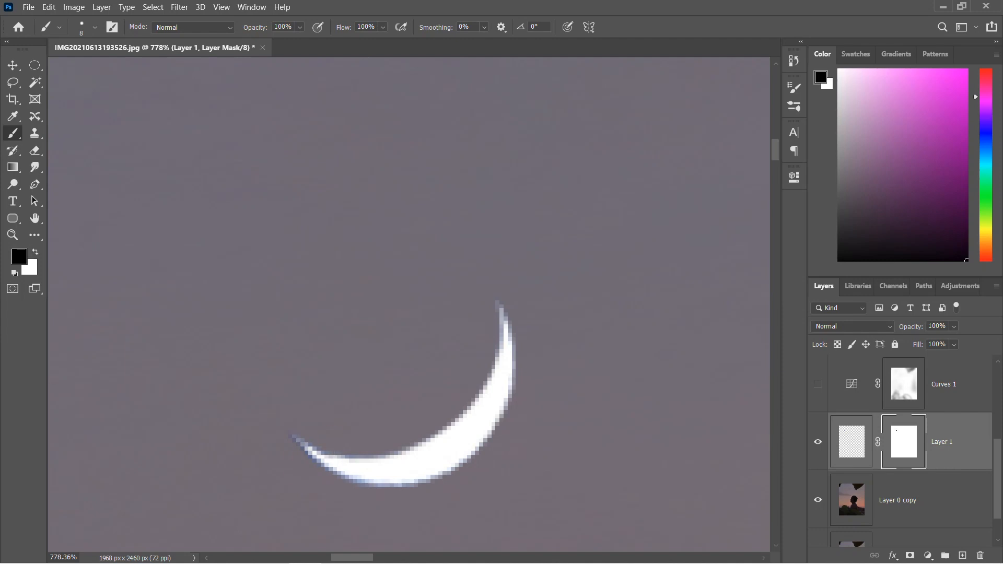
key(v)
key(ctrl+KP_0)
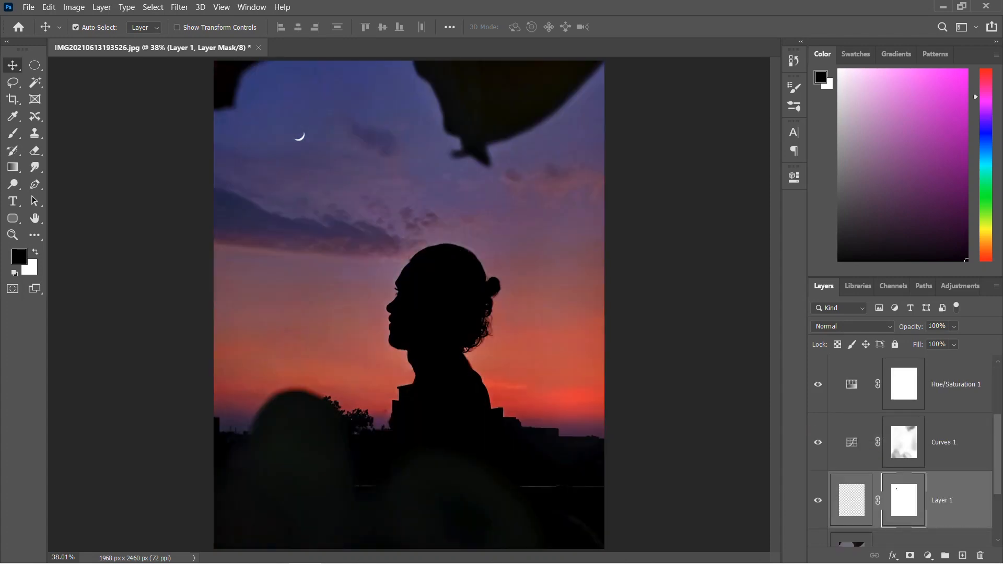
Open a starry-sky image and copy it onto a new layer above the moon, with the adjustment layers hidden.
click(28, 7)
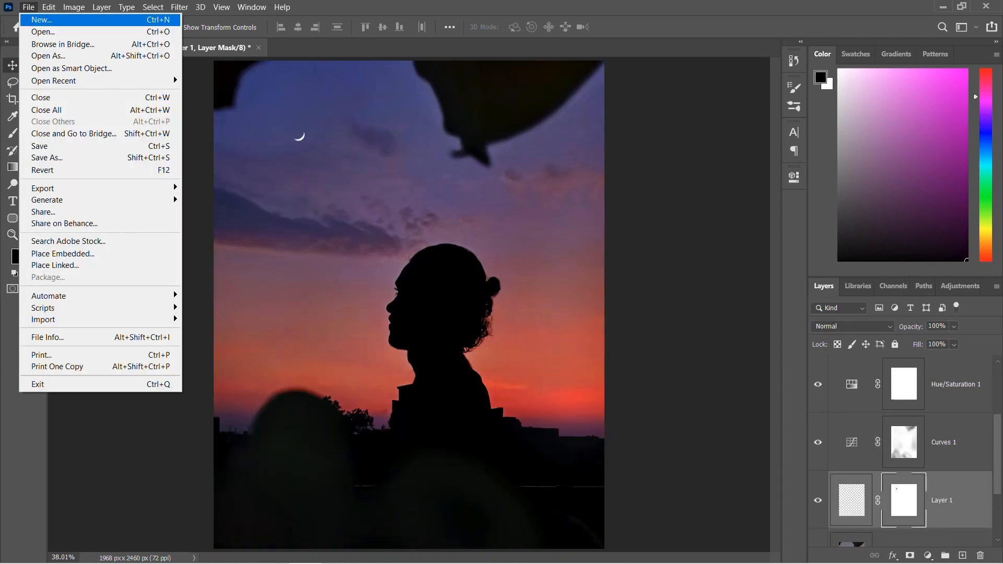
click(33, 32)
double_click(239, 141)
scroll(238, 225, down, 8)
scroll(279, 188, down, 10)
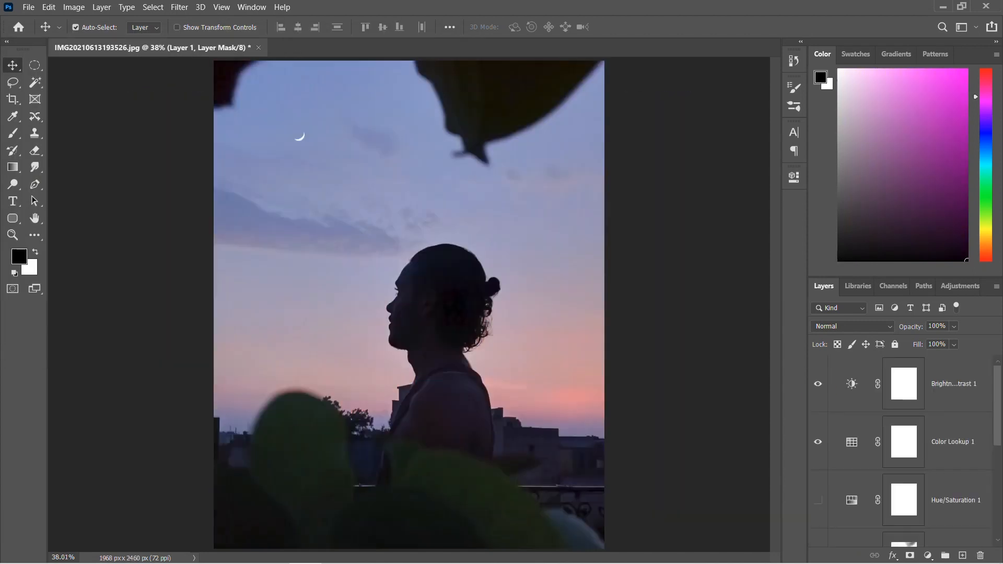
key(ctrl+v)
Enlarge the starry sky to 150.23% and rotate it to -20.72° across the upper part of the photo.
key(ctrl+t)
drag(670, 134, 549, 25)
drag(607, 326, 713, 336)
drag(470, 261, 361, 99)
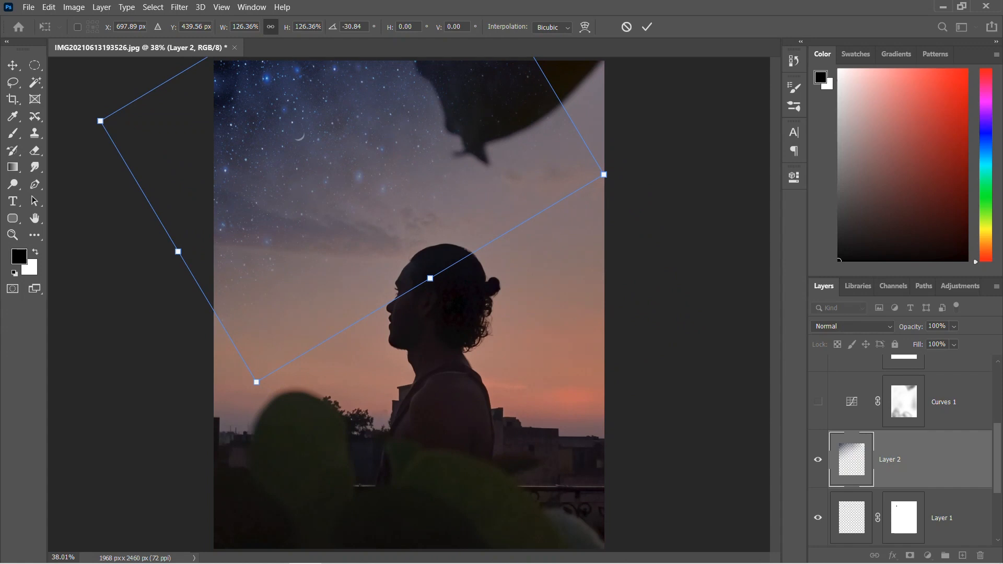
scroll(570, 196, down, 2)
drag(570, 196, 650, 205)
drag(662, 208, 653, 249)
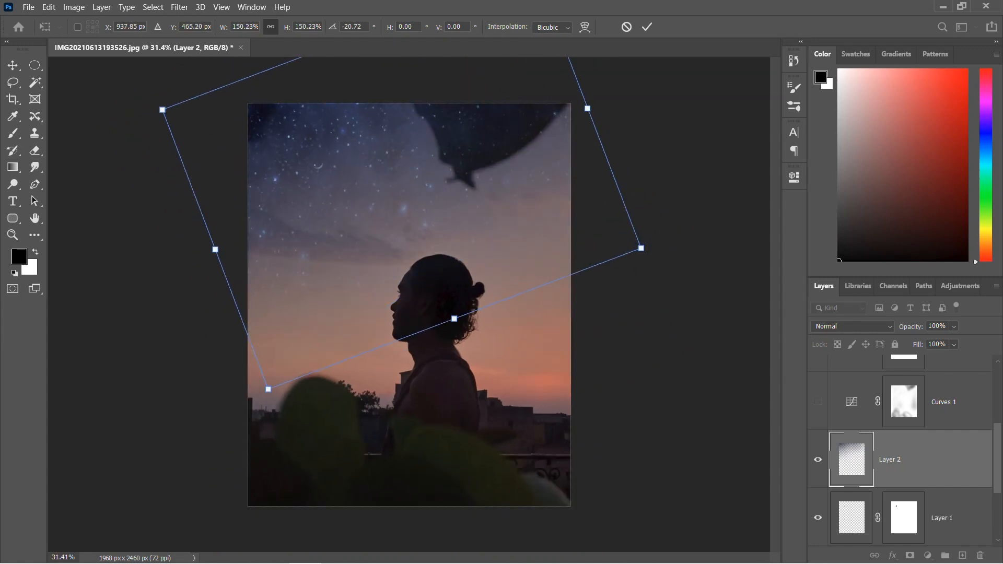
Fine-tune the starry sky's placement over the upper photo and set its blend mode to Lighten.
drag(395, 198, 397, 195)
drag(641, 247, 630, 243)
drag(479, 207, 501, 202)
key(Return)
click(852, 326)
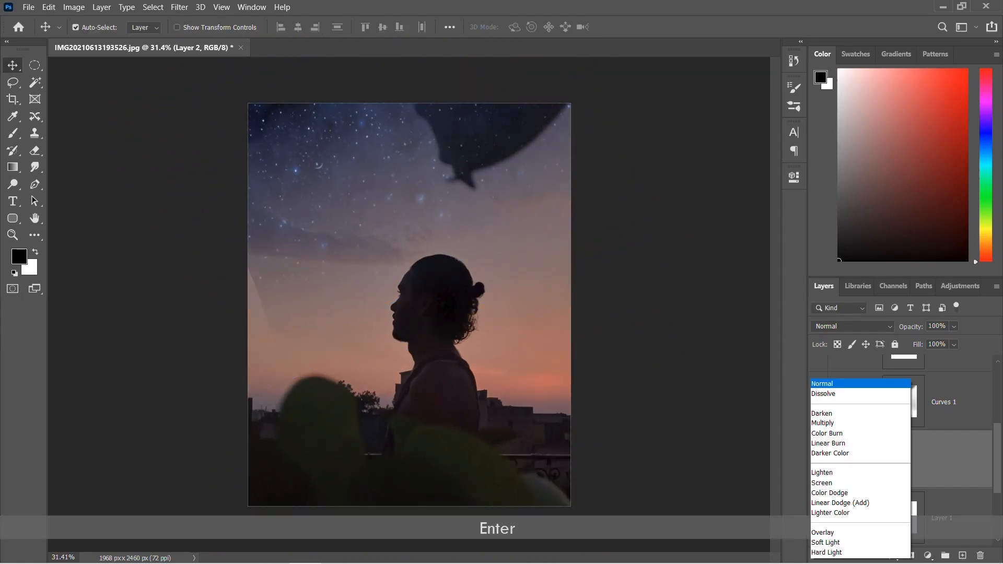
click(836, 333)
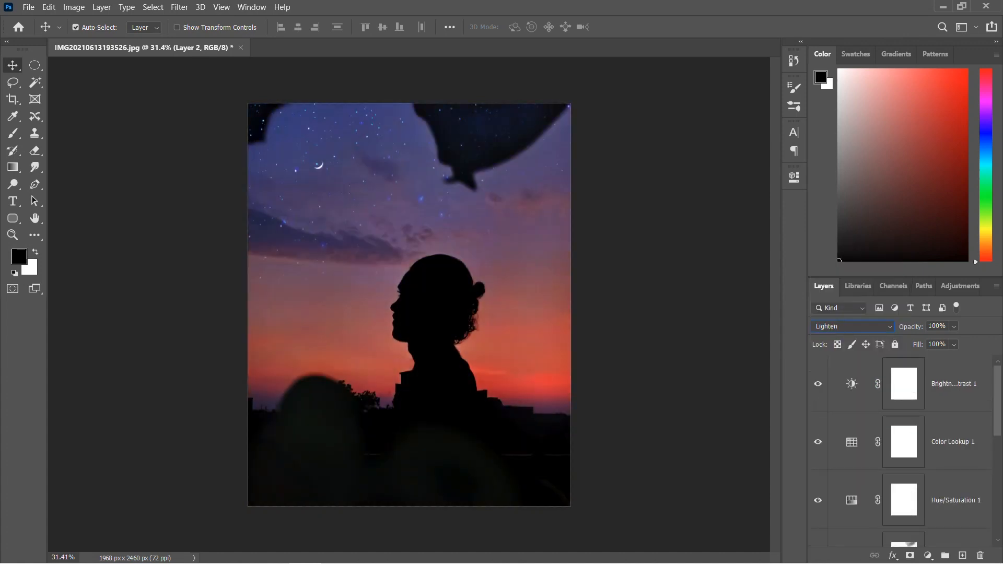
Preview other blend modes for the starry sky layer, keep Lighten, and set the layer's opacity to 77%.
click(852, 326)
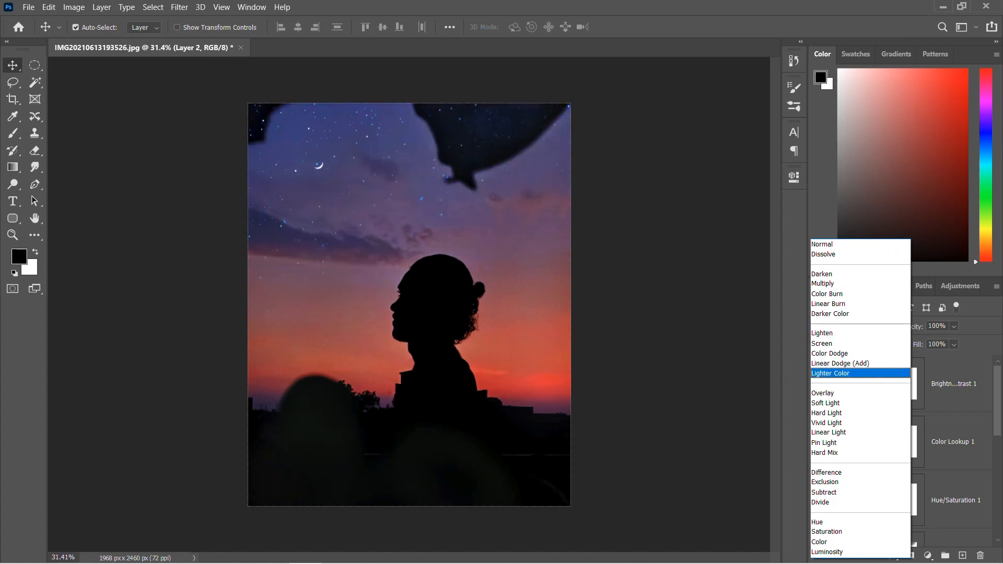
click(859, 333)
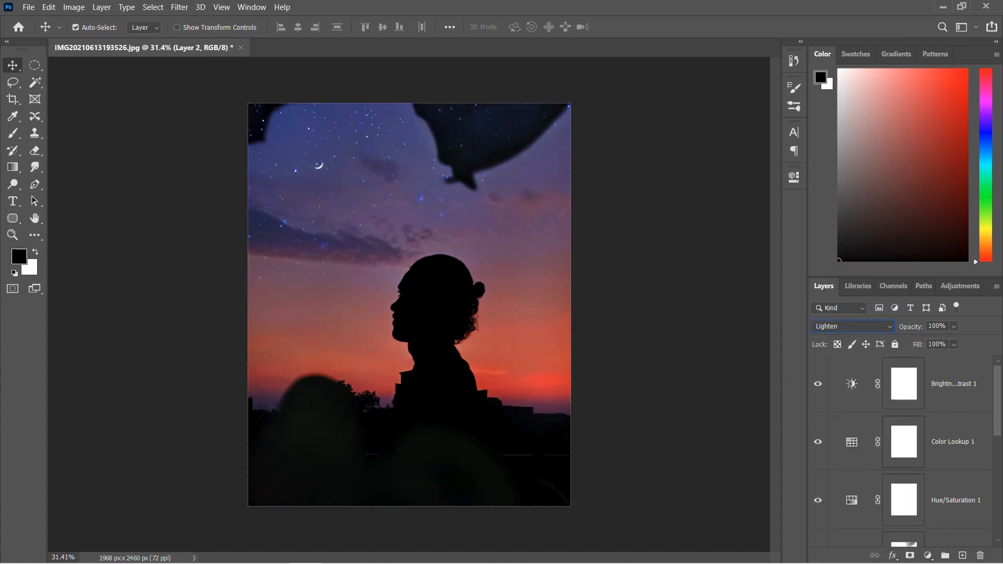
click(936, 326)
text(77)
key(Return)
Add a mask to the starry sky layer and paint out the stars over the large dark shape with a soft 200 px black brush.
scroll(900, 449, down, 2)
scroll(899, 449, down, 1)
click(910, 555)
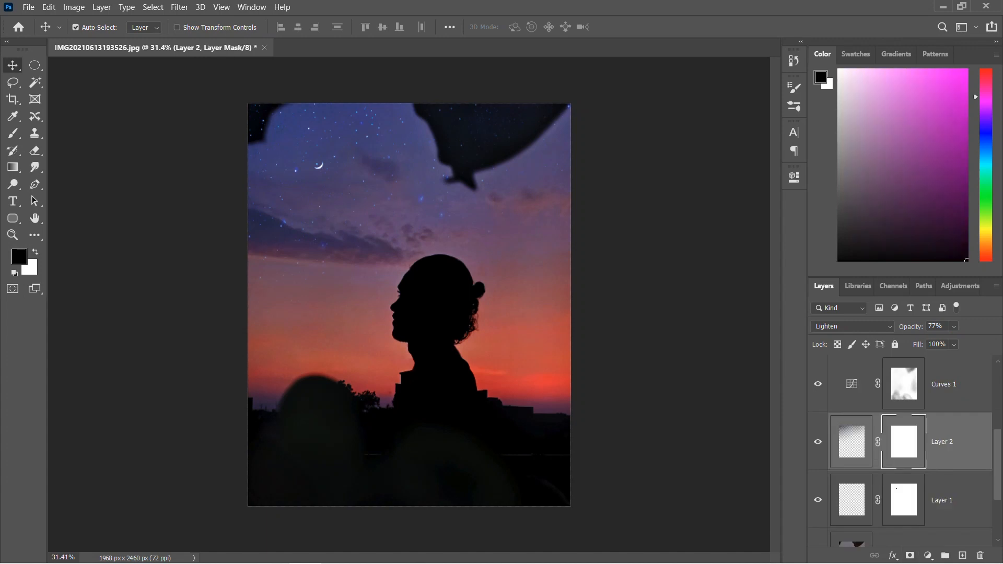
click(12, 133)
key(bracketleft)
key(bracketright)
key(bracketright)
key(bracketright)
key(bracketright)
key(bracketright)
key(bracketleft)
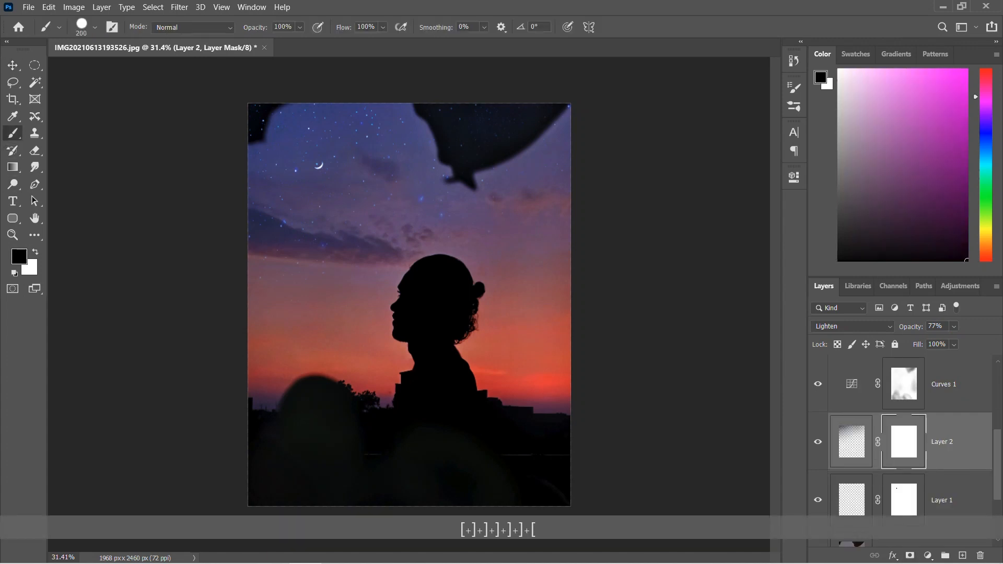
right_click(416, 122)
key(Return)
scroll(439, 117, up, 10)
mouse_move(491, 162)
mouse_down()
mouse_move(501, 172)
mouse_move(638, 137)
mouse_up()
scroll(638, 137, right, 3)
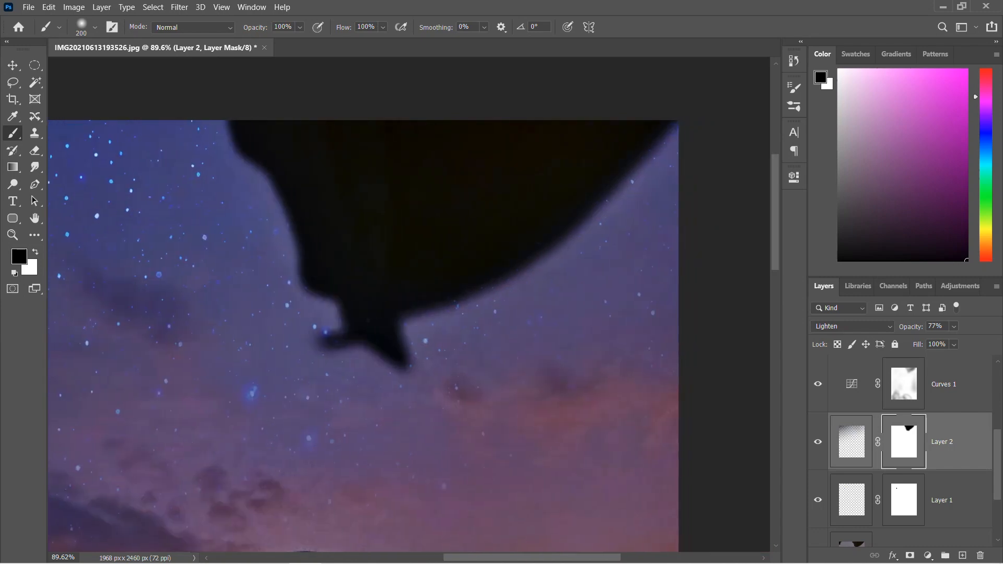
Mask out the stars along the large dark shape's edges and over the dark corner shape with a 50 px brush.
key(bracketleft)
key(bracketleft)
key(bracketleft)
key(bracketleft)
key(bracketleft)
key(bracketleft)
key(bracketleft)
key(bracketleft)
key(bracketleft)
scroll(407, 335, left, 10)
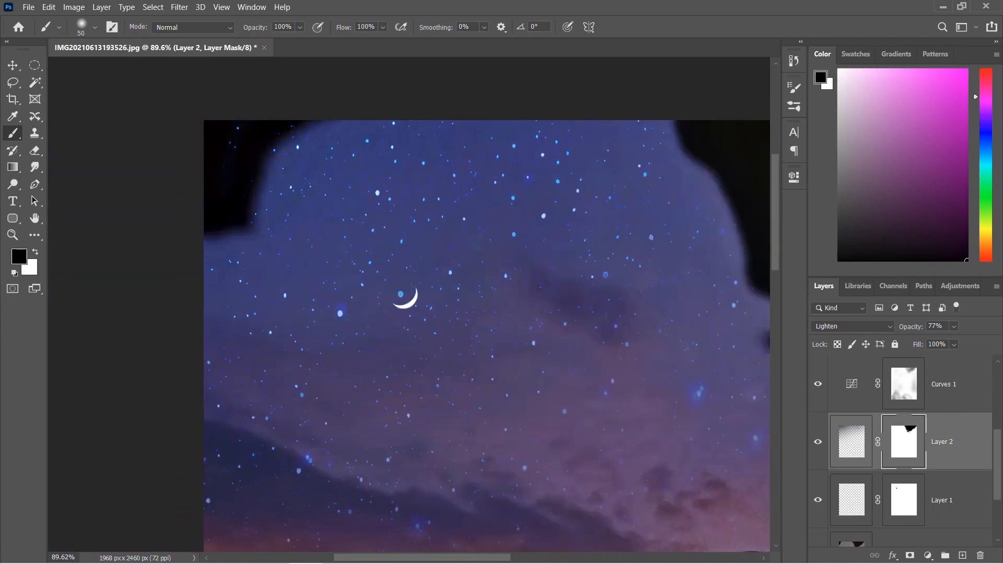
scroll(340, 164, down, 3)
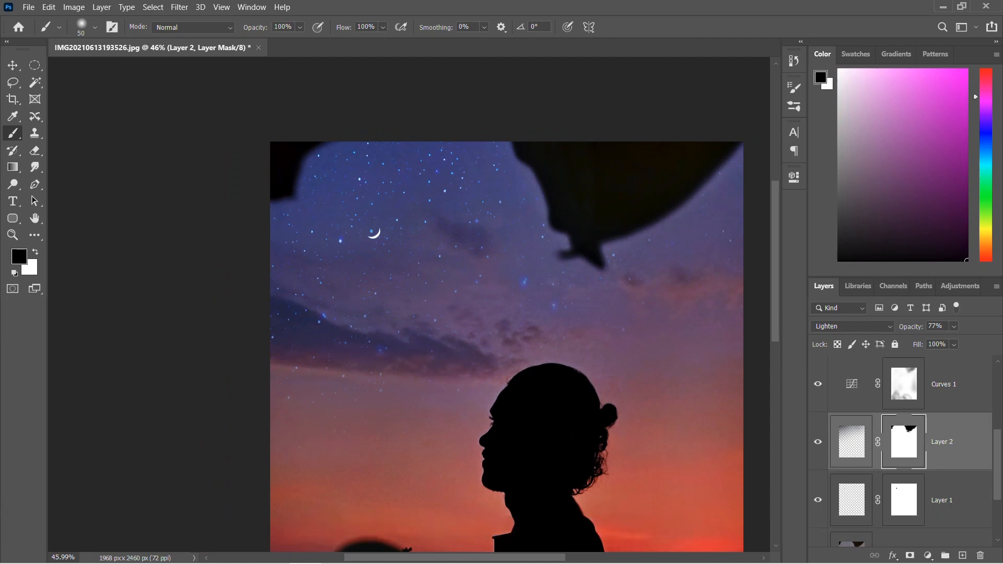
Try retouching the Curves 1 mask over the large dark shape with a brush of about 90 to 100 px.
key(bracketright)
key(bracketright)
key(bracketright)
key(bracketright)
key(alt+bracketright)
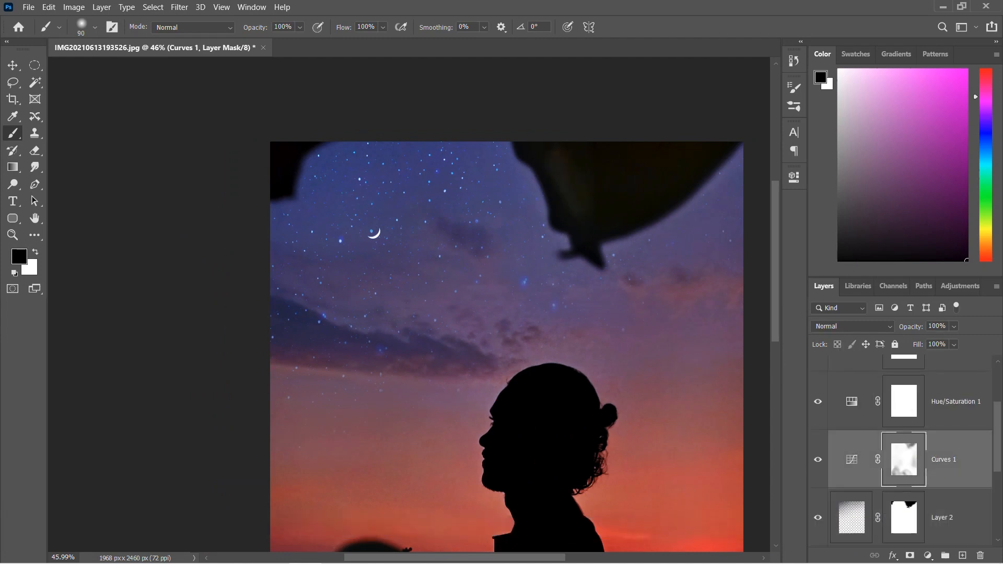
key(ctrl+z)
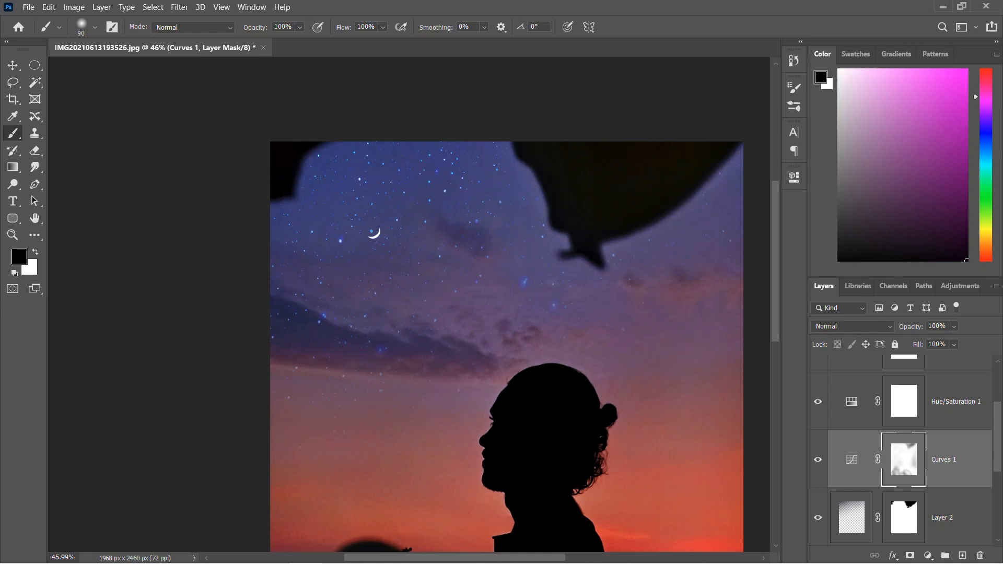
key(x)
key(ctrl+z)
key(x)
Set the brush to 11% opacity and 11% flow and enlarge it to 400 px for the Curves 1 mask.
drag(293, 27, 281, 26)
key(BackSpace)
key(BackSpace)
key(KP_1)
key(KP_1)
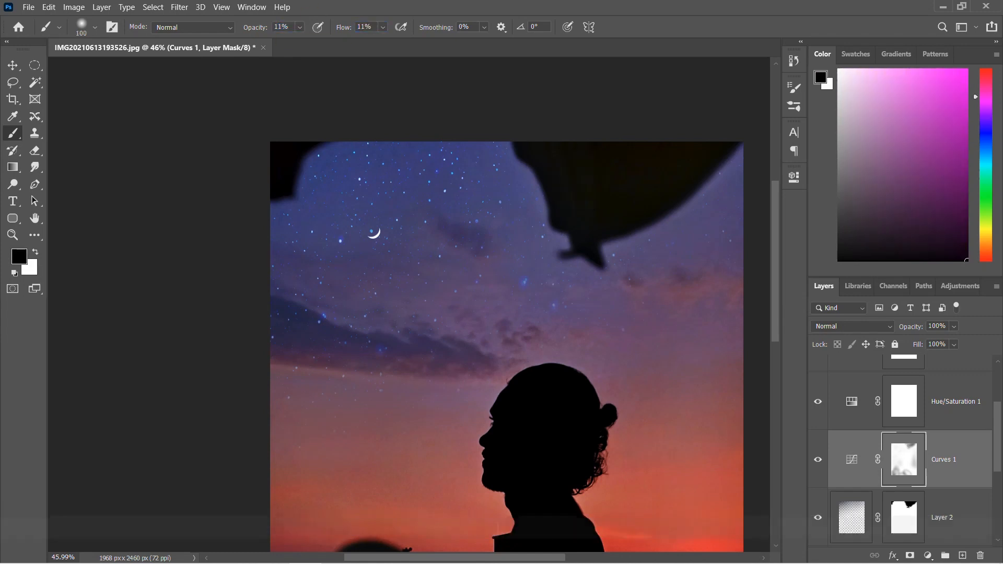
key(bracketright)
key(bracketright)
key(bracketright)
key(bracketright)
key(bracketright)
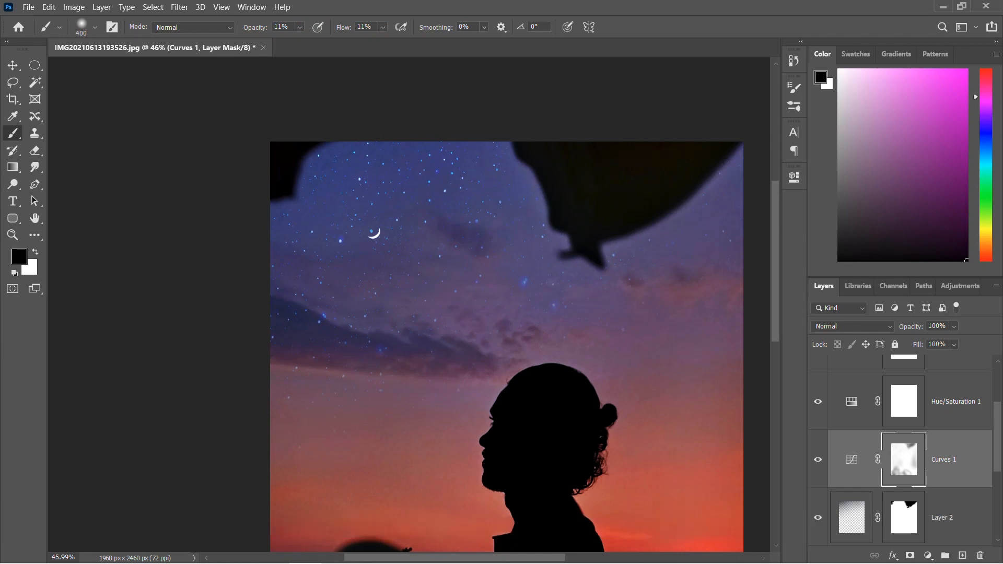
Undo the recent brush strokes on the Curves 1 mask.
key(ctrl+z)
key(ctrl+z)
key(ctrl+z)
key(ctrl+z)
key(ctrl+z)
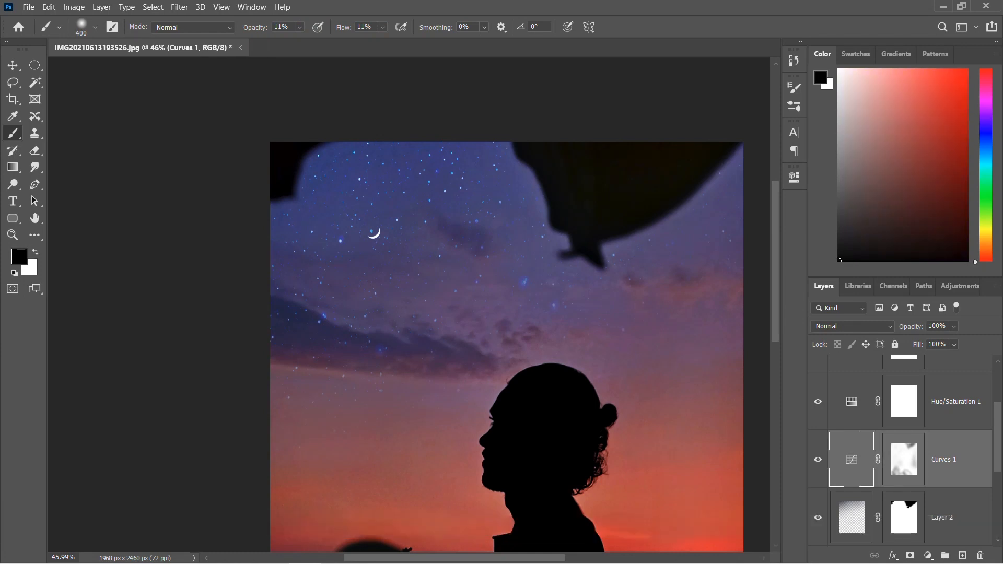
Select the Curves 1 mask again and paint white over the large dark shape with a 150 px brush.
key(x)
click(903, 459)
key(x)
key(x)
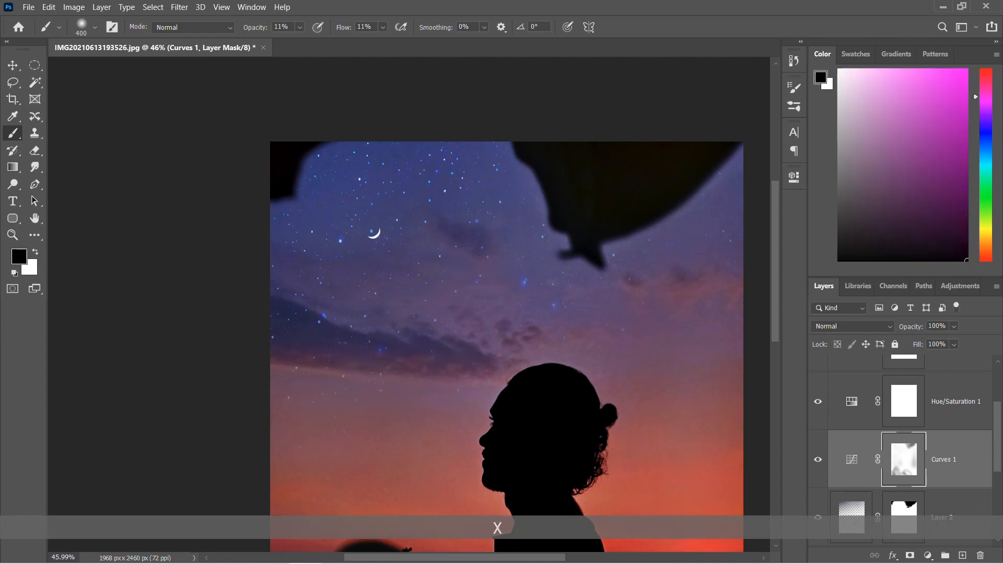
key(x)
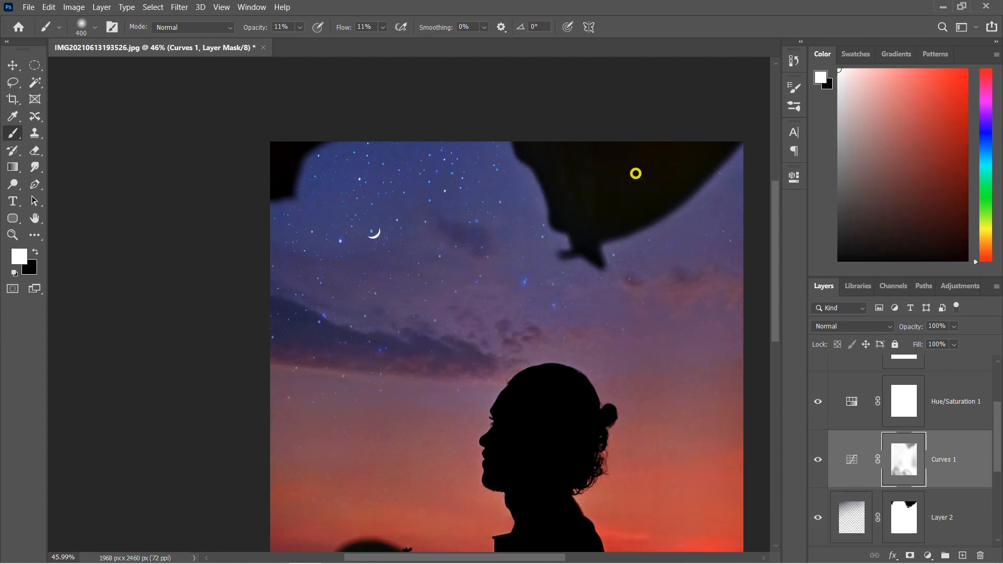
key(bracketleft)
key(bracketleft)
key(bracketleft)
key(bracketleft)
key(bracketleft)
alt+scroll(633, 153, up, 5)
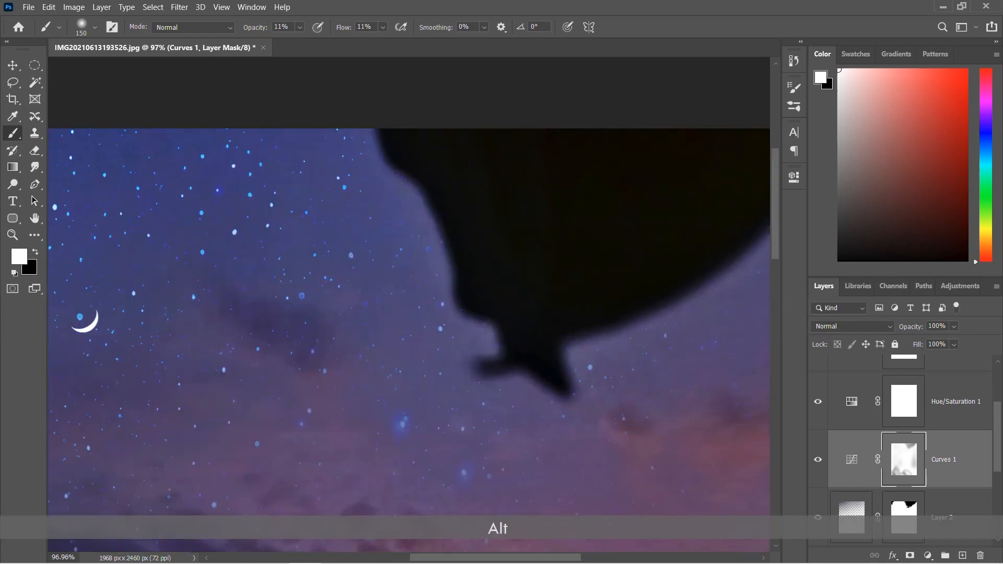
alt+scroll(601, 209, down, 5)
alt+scroll(601, 209, up, 8)
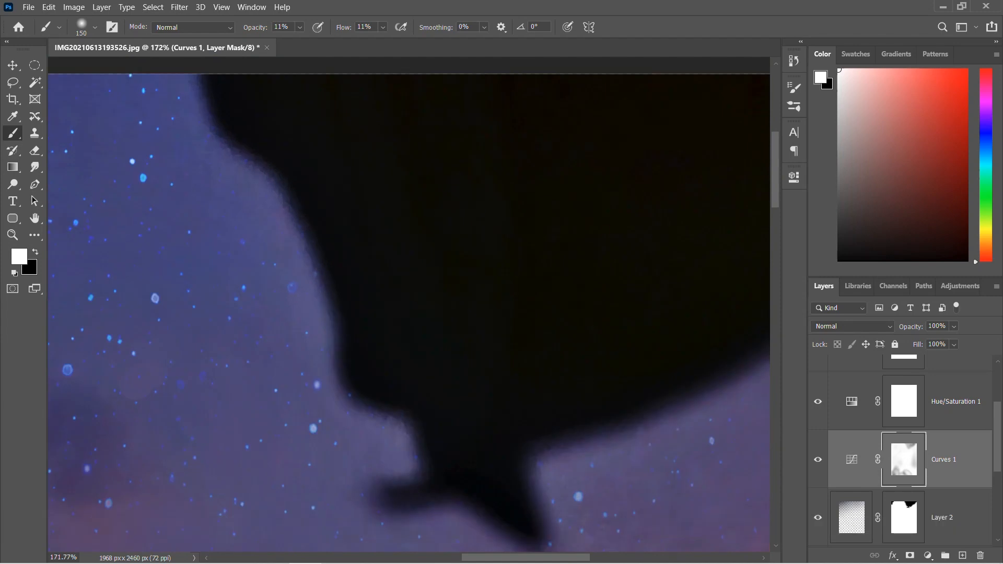
alt+scroll(606, 280, down, 15)
Target the starry sky layer's mask with a black brush at 22% opacity and 44% flow.
key(v)
click(904, 518)
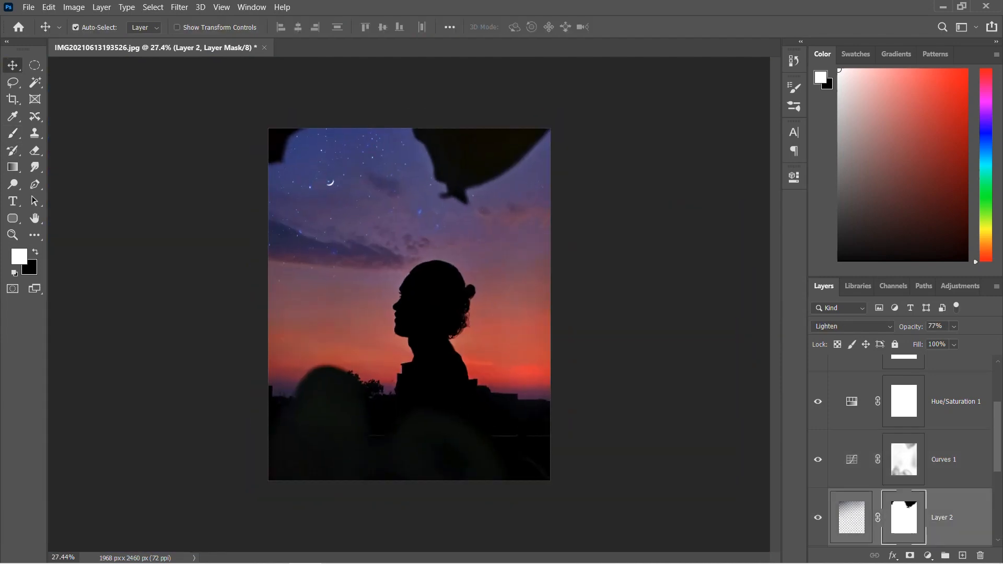
key(b)
key(x)
key(2)
key(2)
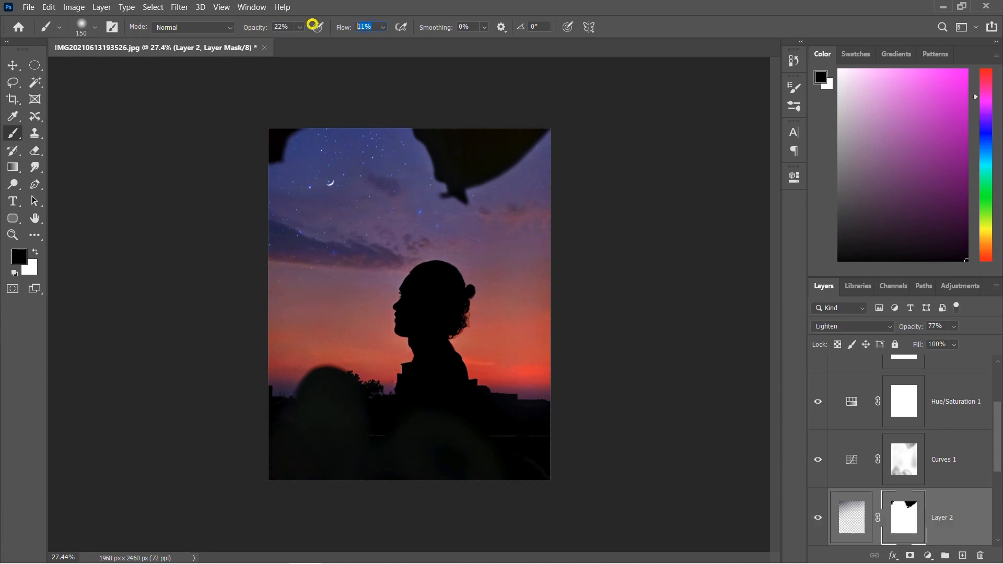
text(44)
key(Return)
Fade the stars over the clouds and lower sky on the mask with 700 px and 300 px brushes.
key(bracketright)
key(bracketright)
key(bracketright)
key(bracketright)
key(bracketright)
key(bracketright)
key(bracketright)
key(bracketright)
drag(298, 235, 501, 340)
drag(288, 267, 366, 266)
mouse_move(350, 275)
mouse_down()
mouse_move(282, 275)
mouse_move(382, 267)
mouse_up()
drag(418, 277, 162, 230)
drag(382, 236, 460, 230)
drag(313, 219, 517, 209)
scroll(352, 186, up, 3)
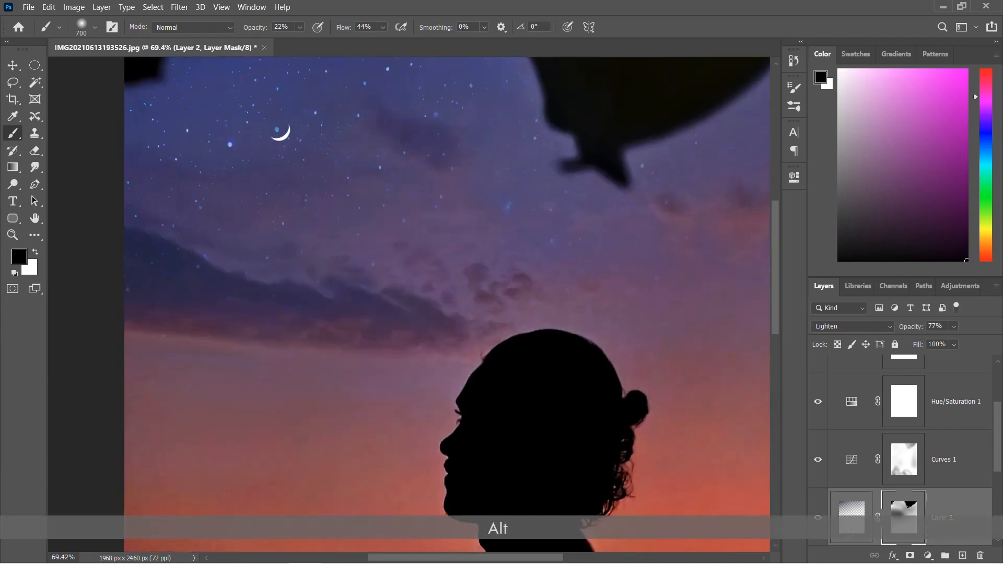
key(bracketright)
key(bracketright)
key(bracketright)
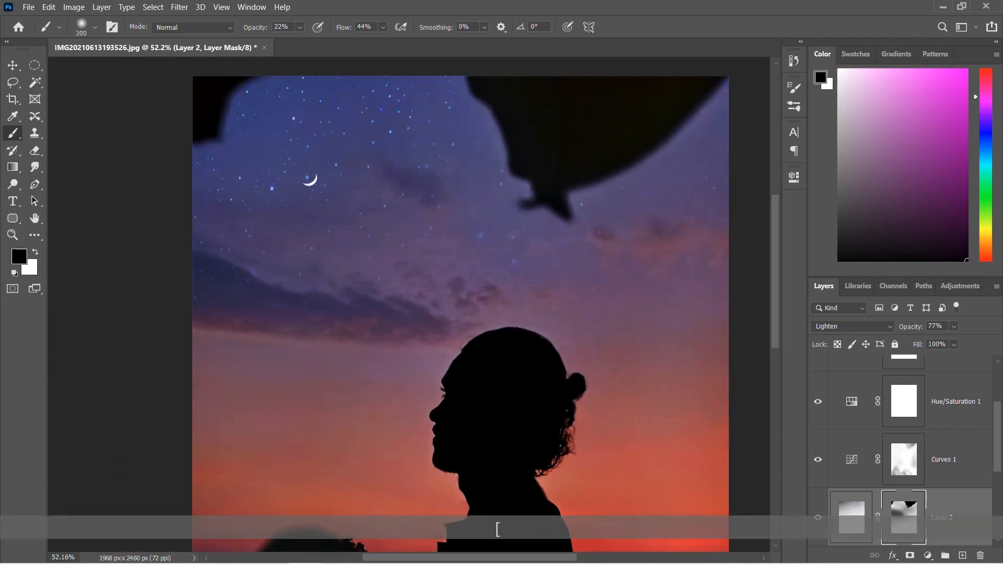
Set the brush flow to 100% and its size to 40 px for detail masking around the moon.
key(Return)
text(1)
key(Tab)
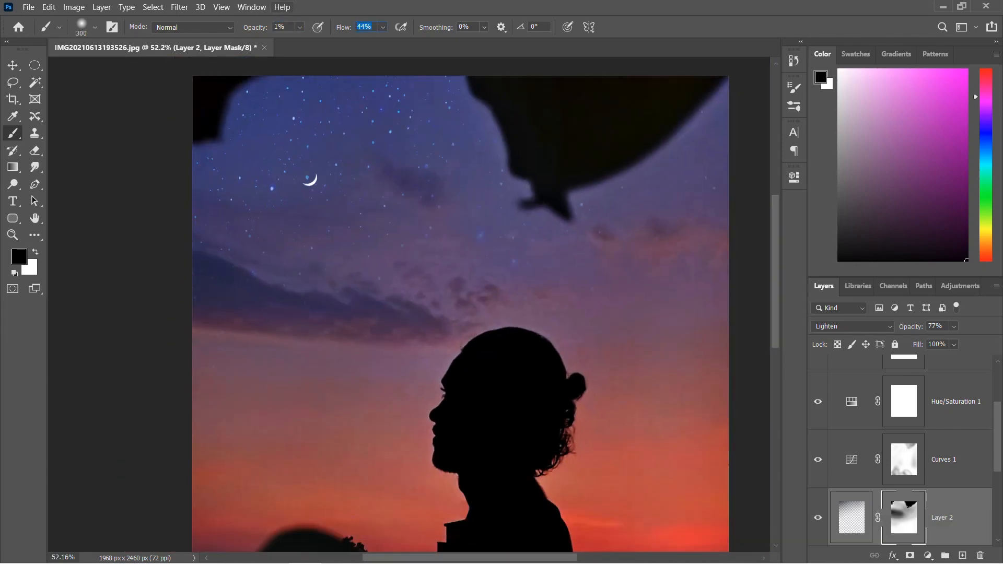
text(100)
key(Return)
key(bracketleft)
key(bracketleft)
key(bracketleft)
key(bracketleft)
key(bracketleft)
key(bracketleft)
key(bracketleft)
key(bracketleft)
scroll(304, 176, up, 8)
key(bracketleft)
key(bracketleft)
key(bracketleft)
key(bracketleft)
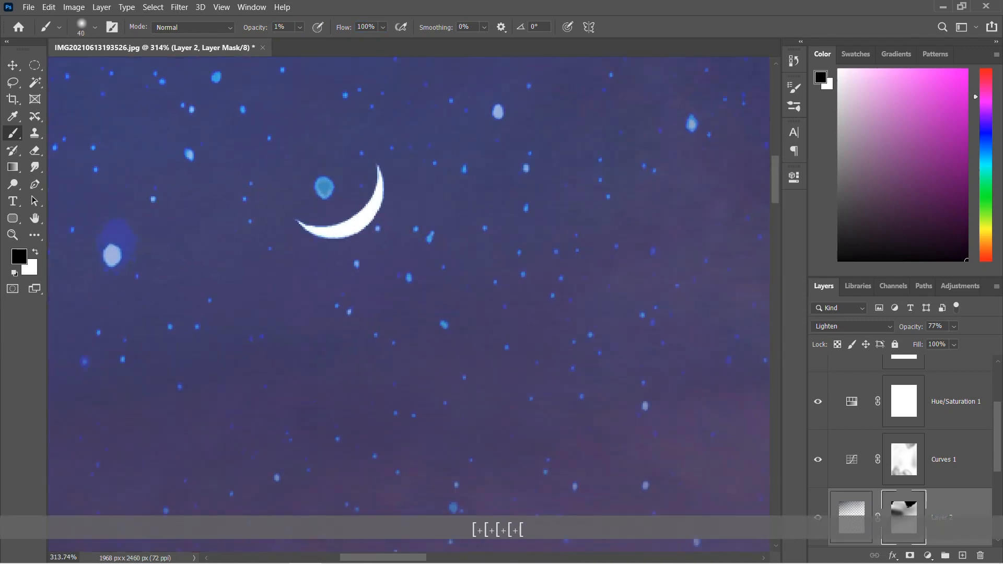
scroll(322, 188, down, 5)
scroll(263, 215, up, 4)
scroll(428, 313, down, 7)
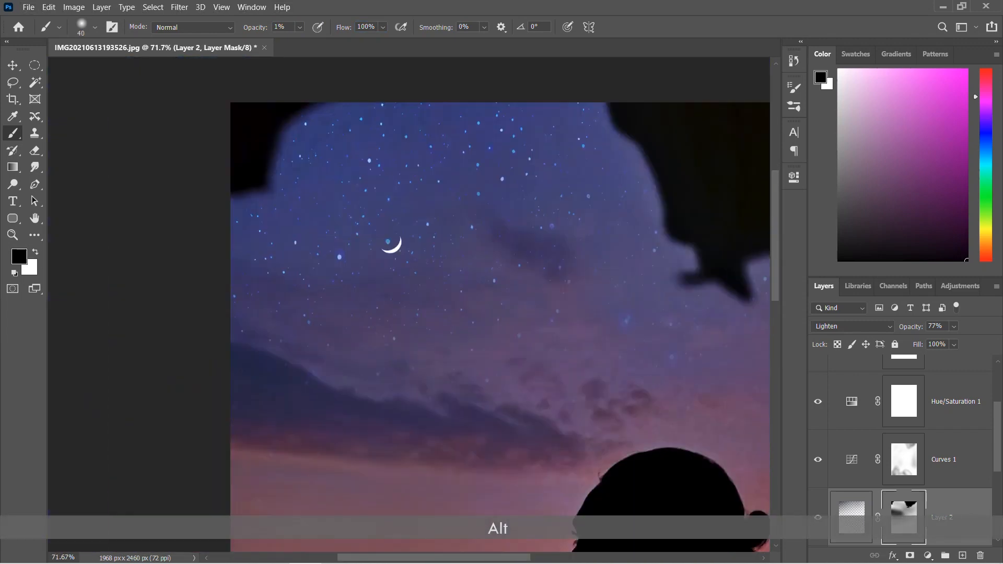
Mask out the large stars beside the moon at 100% brush opacity and fit the whole photo in view.
key(1)
key(0)
key(0)
key(Return)
key(BackSpace)
text(0)
key(Return)
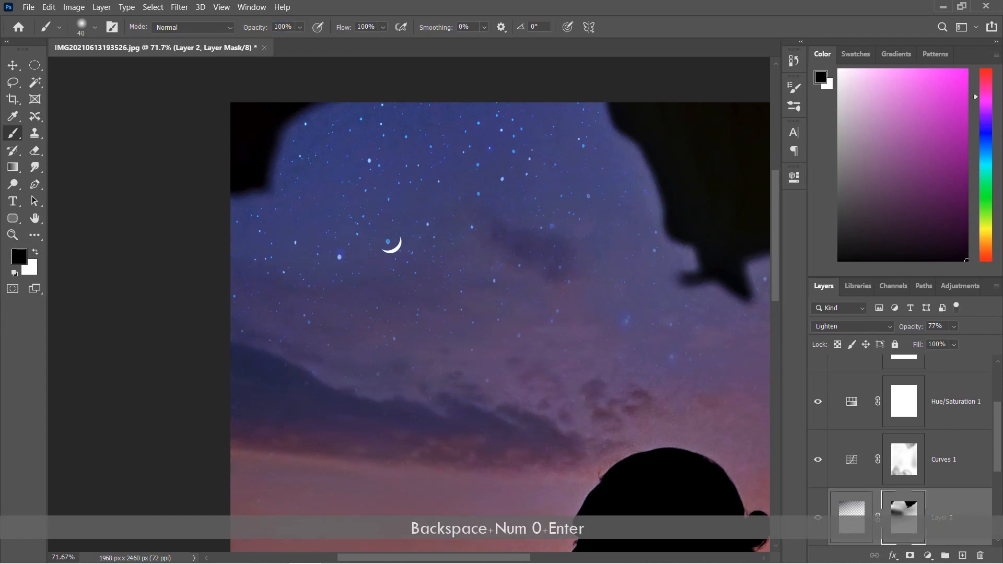
scroll(378, 196, up, 3)
scroll(318, 169, down, 3)
scroll(317, 169, up, 2)
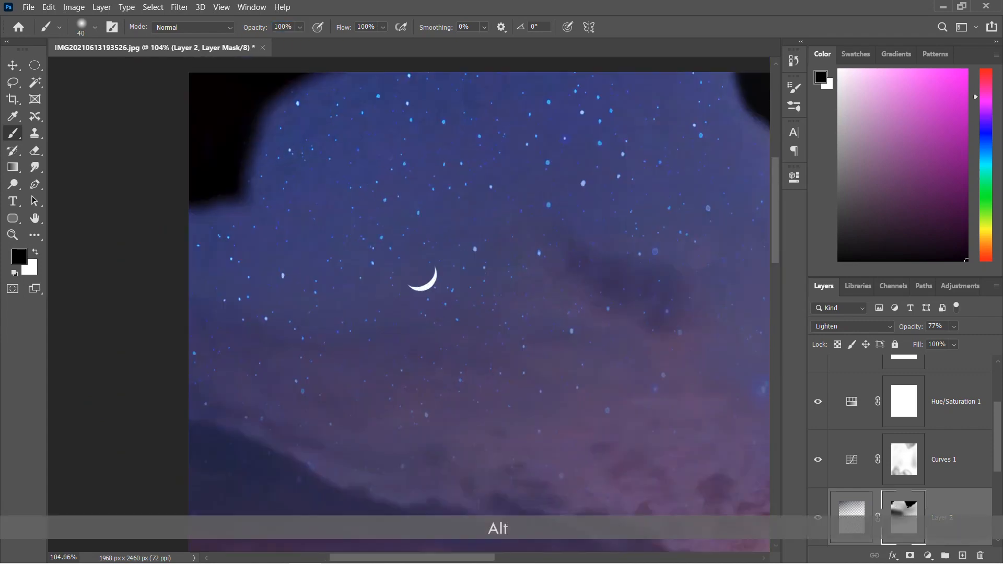
scroll(318, 169, down, 6)
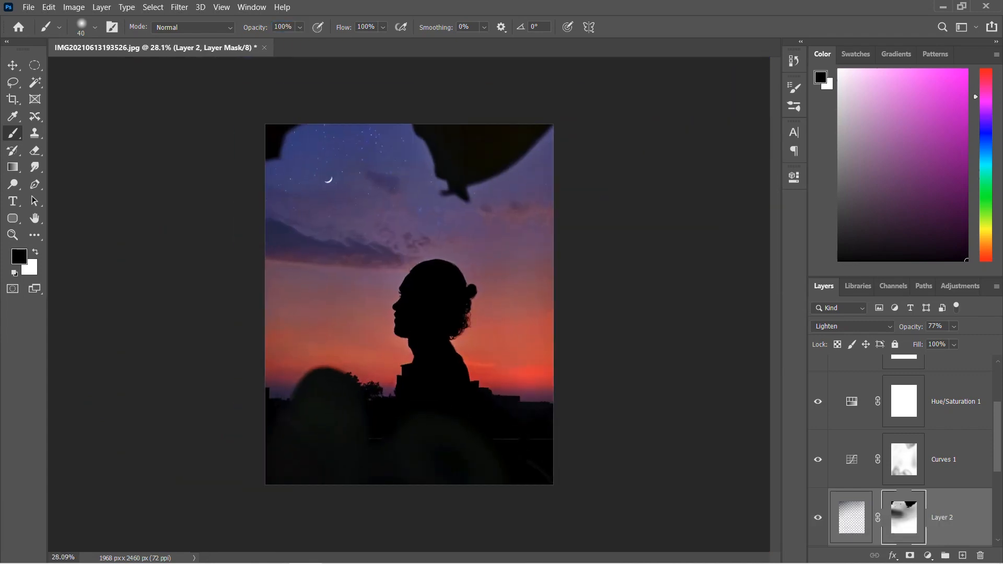
scroll(427, 250, up, 3)
scroll(428, 247, down, 3)
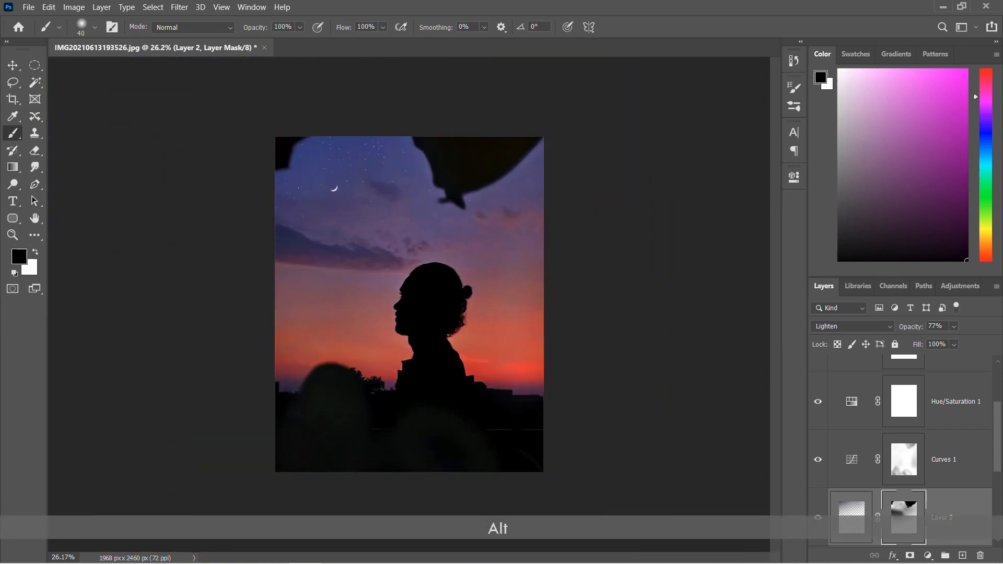
key(v)
key(ctrl+KP_0)
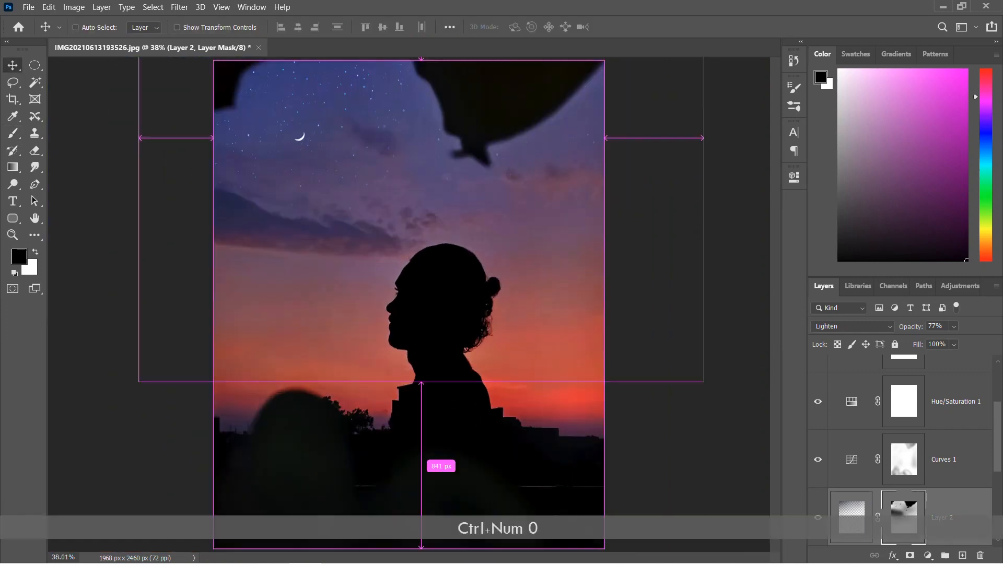
Add an Outer Glow effect to the moon layer and set its color to white.
click(841, 552)
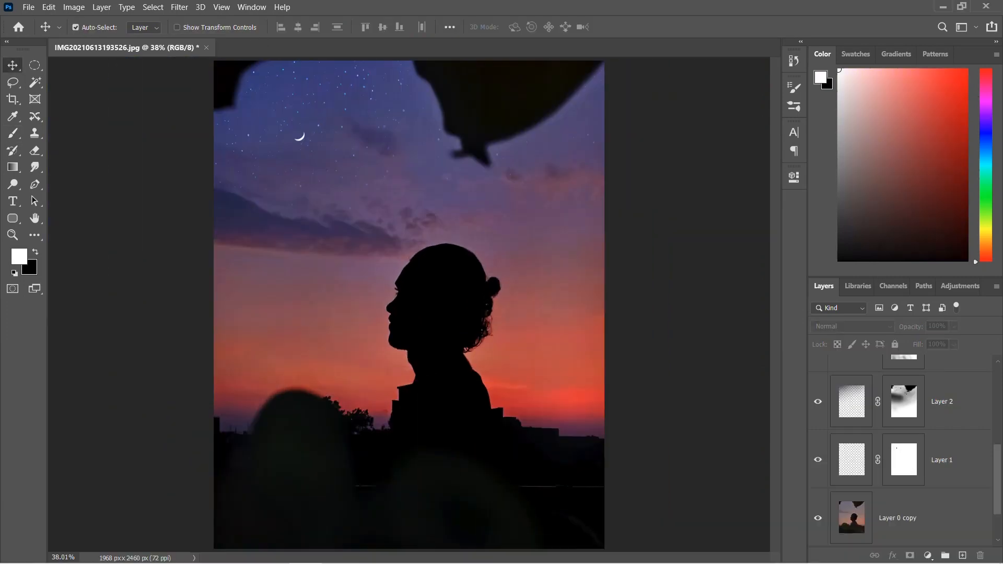
click(941, 460)
click(893, 555)
click(919, 533)
scroll(283, 137, up, 4)
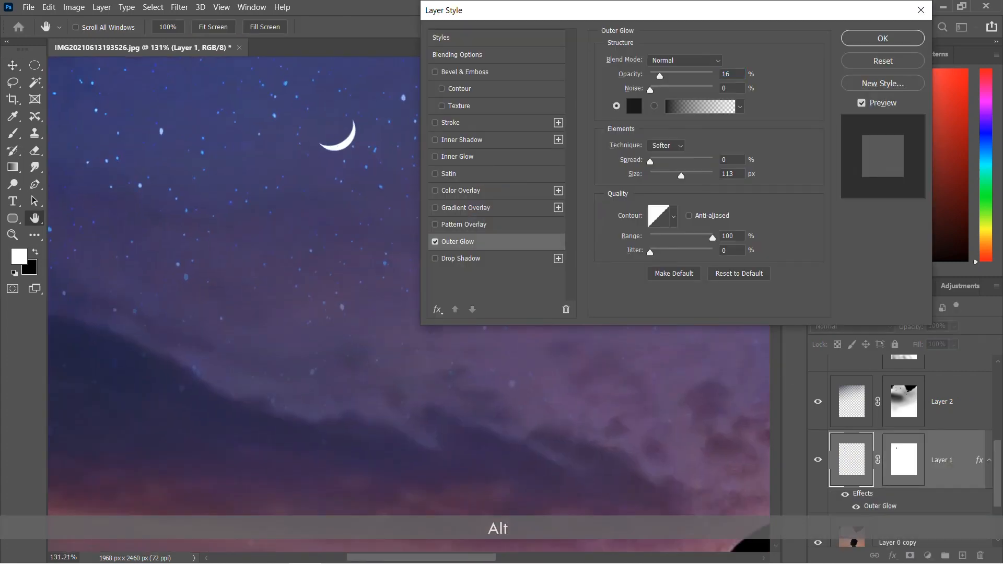
click(634, 106)
click(657, 110)
click(953, 104)
text(100)
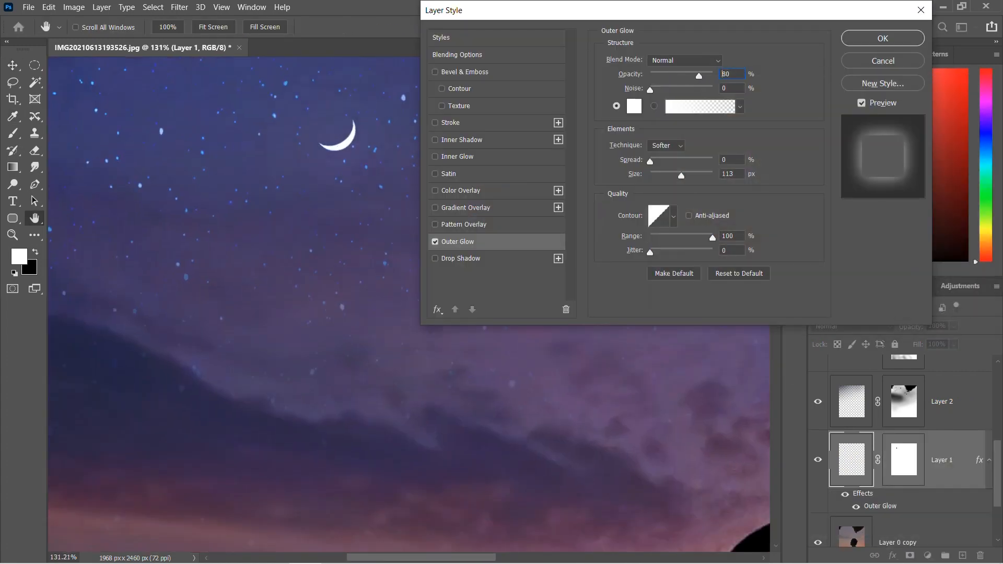
Set the moon glow's opacity to 16%, spread to 38% and size to 16 px.
drag(713, 76, 660, 76)
drag(650, 161, 663, 161)
mouse_move(681, 176)
mouse_down()
mouse_move(656, 176)
mouse_move(673, 161)
mouse_up()
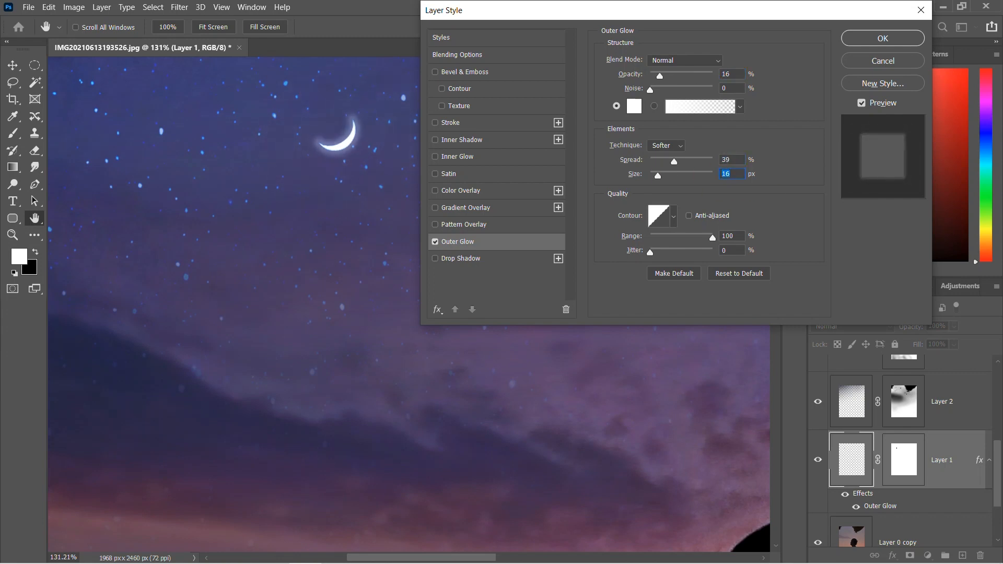
Try different range, contour and technique settings for the moon's outer glow.
mouse_move(650, 253)
mouse_down()
mouse_move(681, 252)
mouse_move(650, 253)
mouse_up()
drag(713, 237, 690, 237)
click(674, 216)
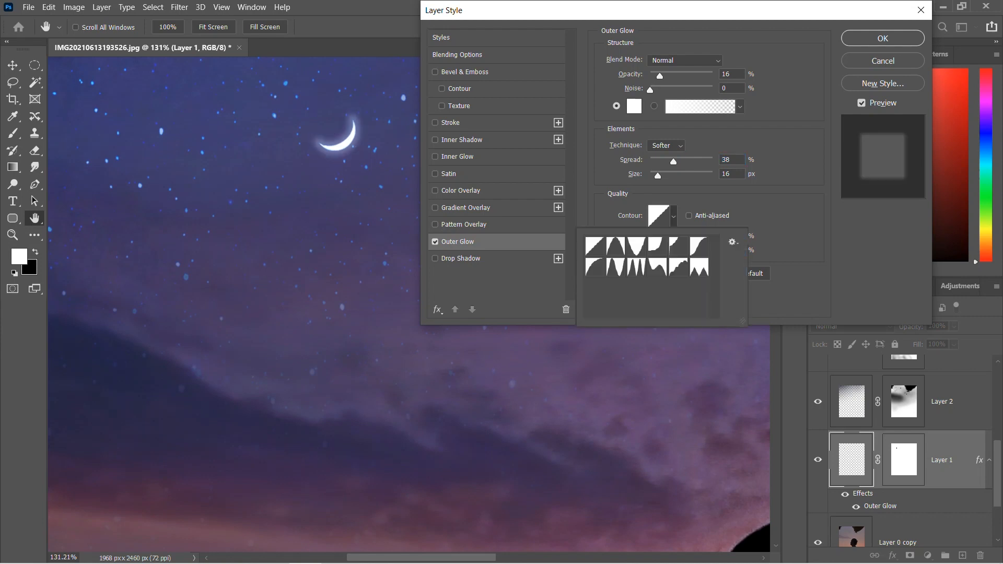
click(657, 246)
click(615, 246)
click(594, 246)
click(594, 266)
click(594, 246)
click(670, 215)
click(670, 145)
click(667, 163)
click(671, 145)
click(659, 153)
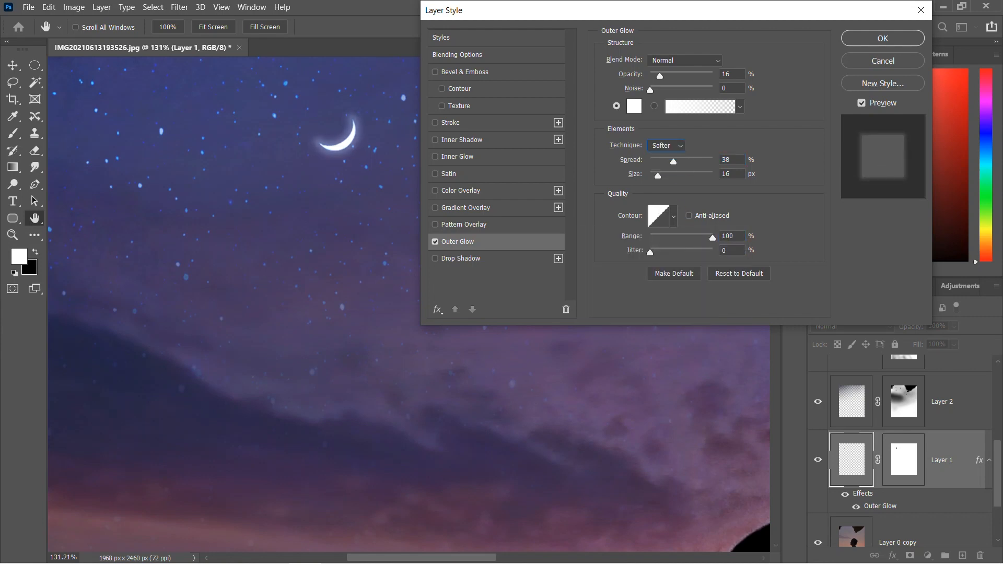
Set the moon glow's opacity to 11% and size to 22 px, and apply the effect.
drag(660, 76, 656, 76)
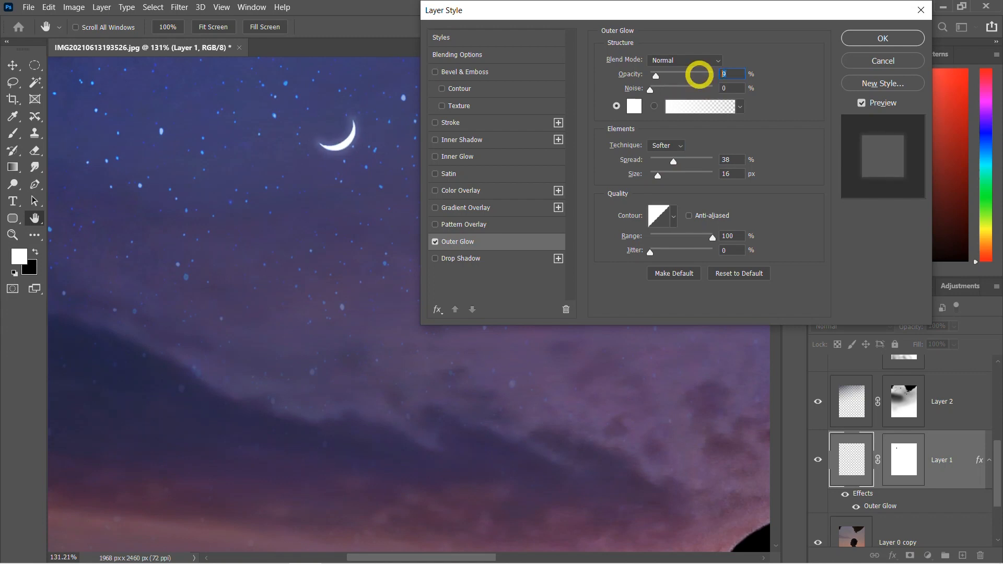
text(7)
mouse_move(658, 176)
mouse_down()
mouse_move(673, 176)
mouse_move(660, 176)
mouse_up()
double_click(725, 74)
text(11)
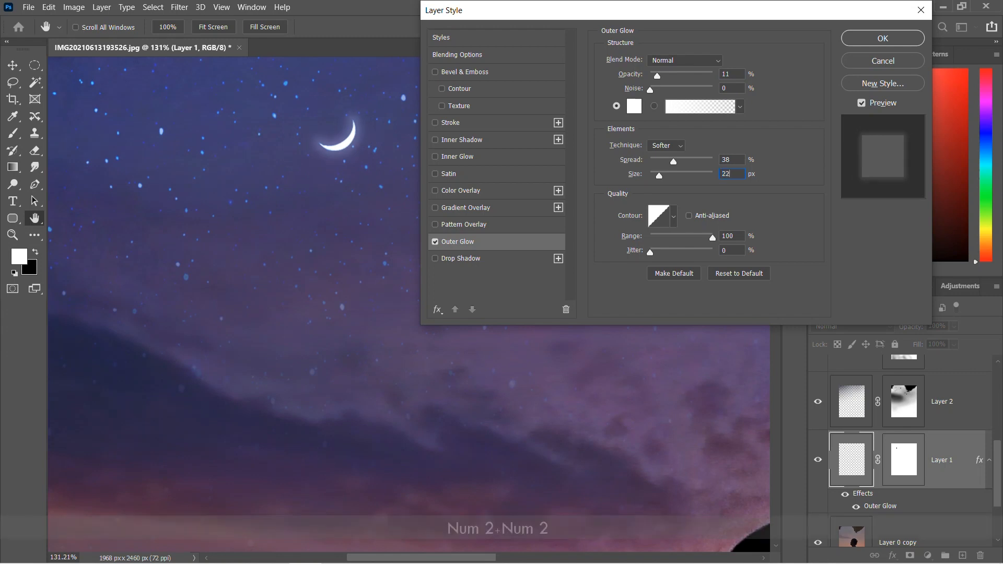
key(Return)
scroll(282, 172, down, 6)
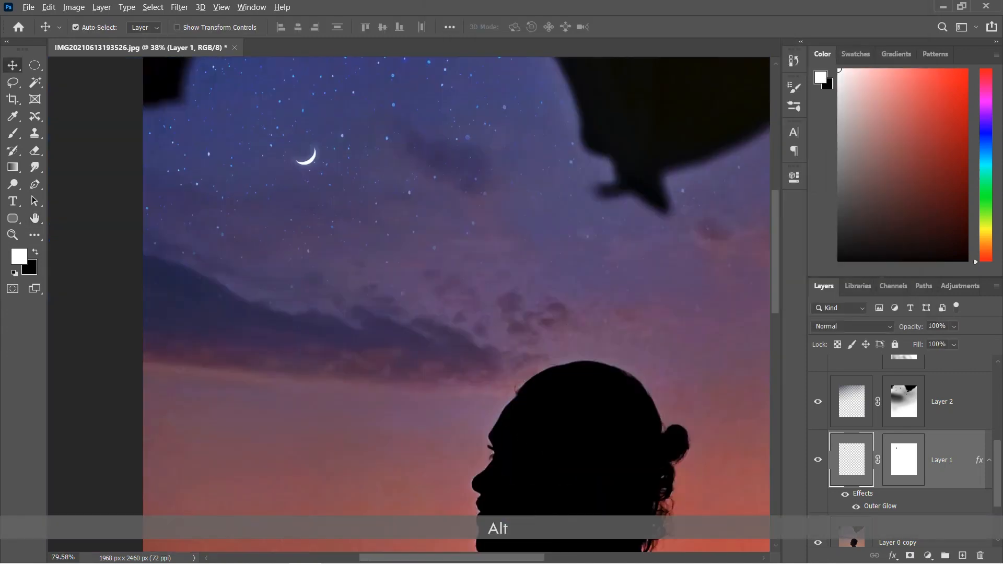
scroll(298, 136, up, 1)
scroll(888, 454, down, 1)
Reopen the moon layer's Outer Glow, raise its size to 38 px and set the opacity to 8%.
double_click(880, 448)
drag(660, 176, 663, 174)
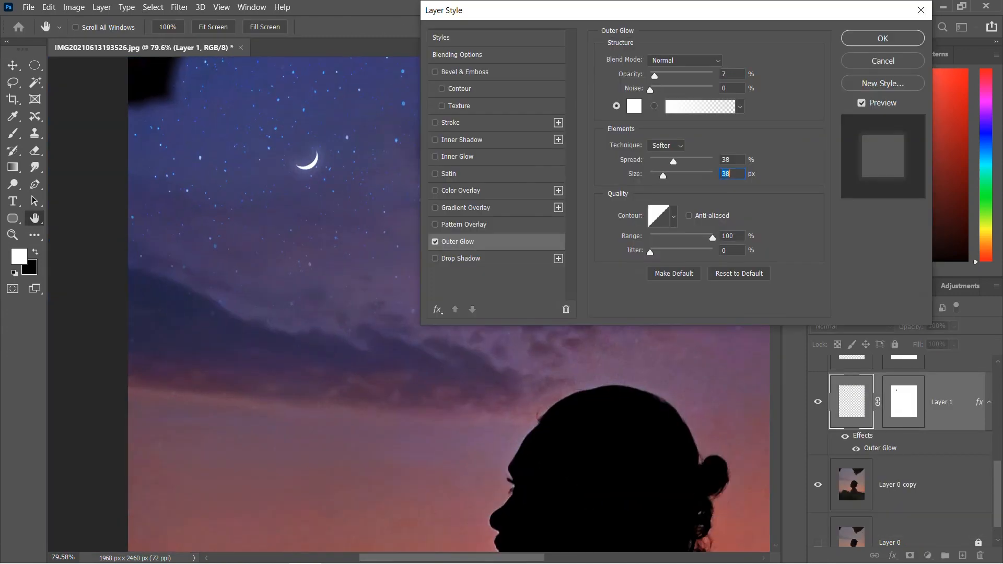
double_click(725, 74)
key(BackSpace)
text(9)
drag(673, 161, 663, 175)
double_click(726, 73)
text(8)
key(Return)
scroll(398, 293, down, 10)
scroll(398, 292, up, 1)
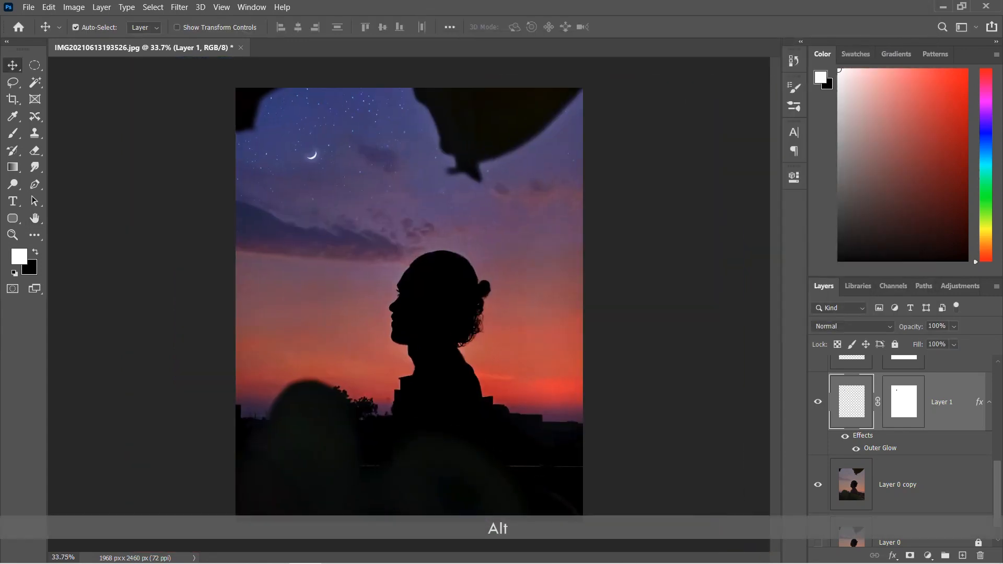
Set the moon glow's opacity to 7% and inspect the moon against the whole photo.
double_click(880, 448)
text(7)
key(Return)
scroll(326, 178, up, 3)
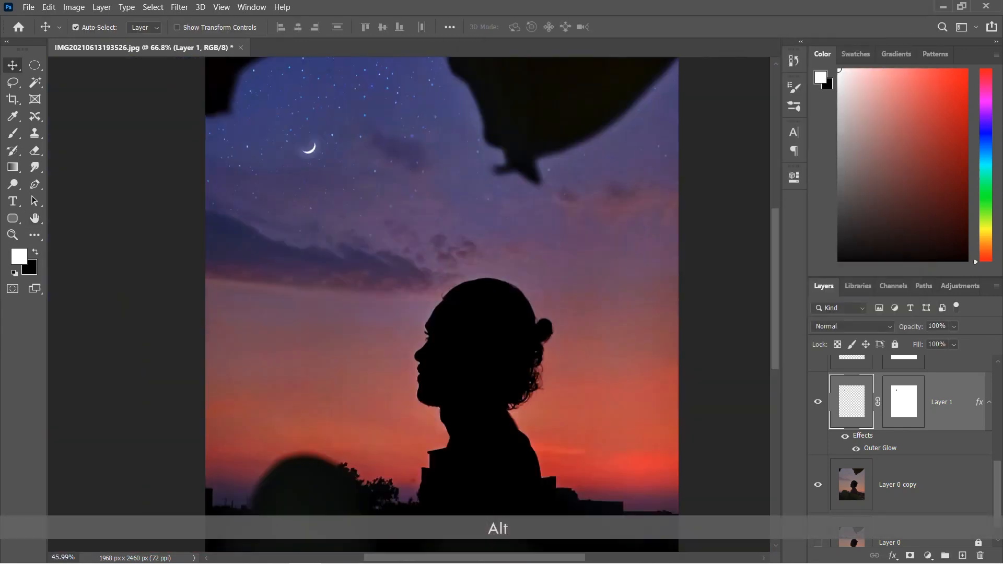
scroll(326, 178, down, 4)
scroll(409, 305, up, 1)
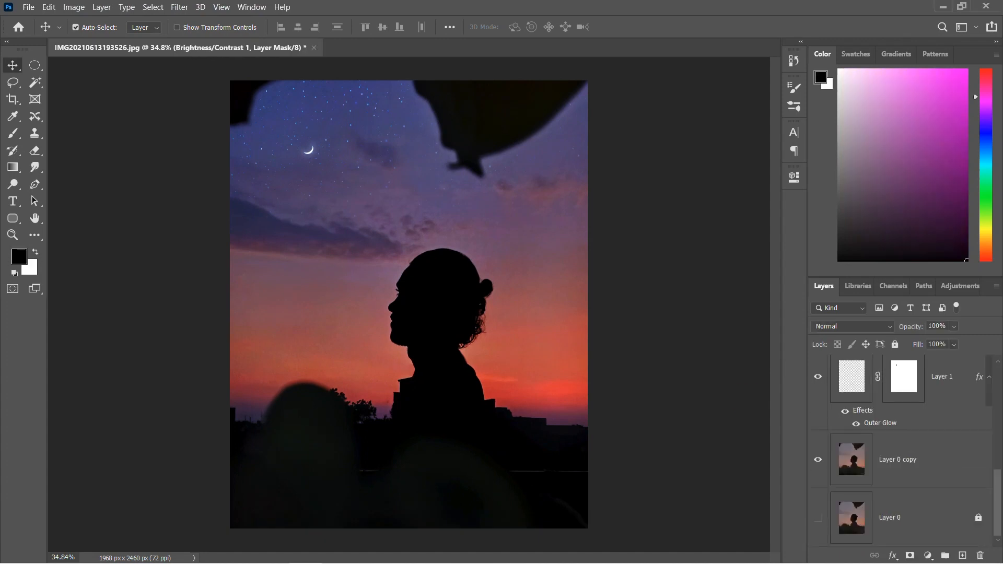
Group all the editing layers above Layer 0 copy and toggle the group's visibility to compare before and after.
key(ctrl+shift+g)
click(818, 363)
click(818, 363)
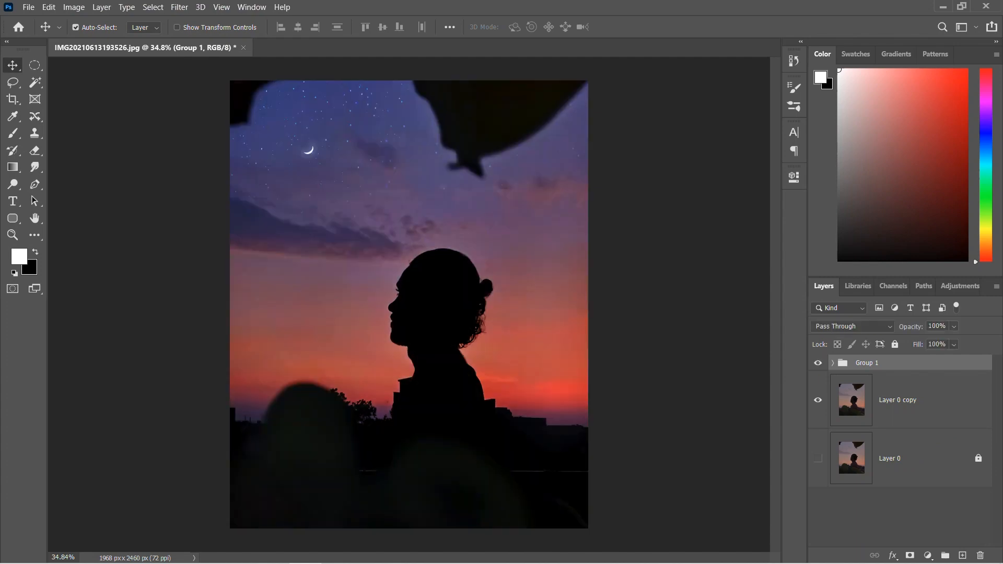
Try opacities of 50% and 66% on Layer 2 inside the group and return it to 77%.
click(833, 362)
scroll(910, 452, down, 3)
click(968, 453)
click(911, 326)
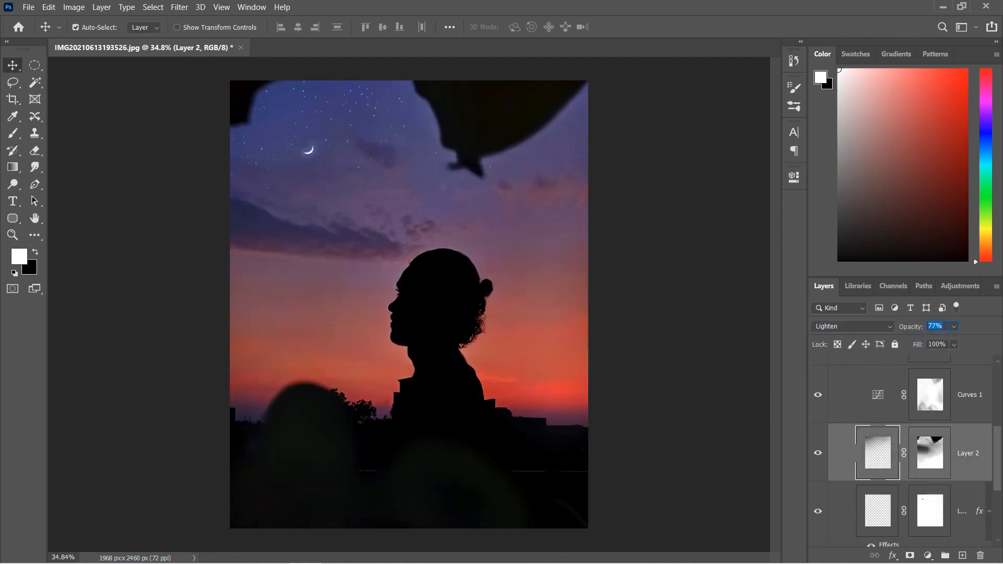
text(50)
click(911, 326)
text(66)
click(910, 326)
text(77)
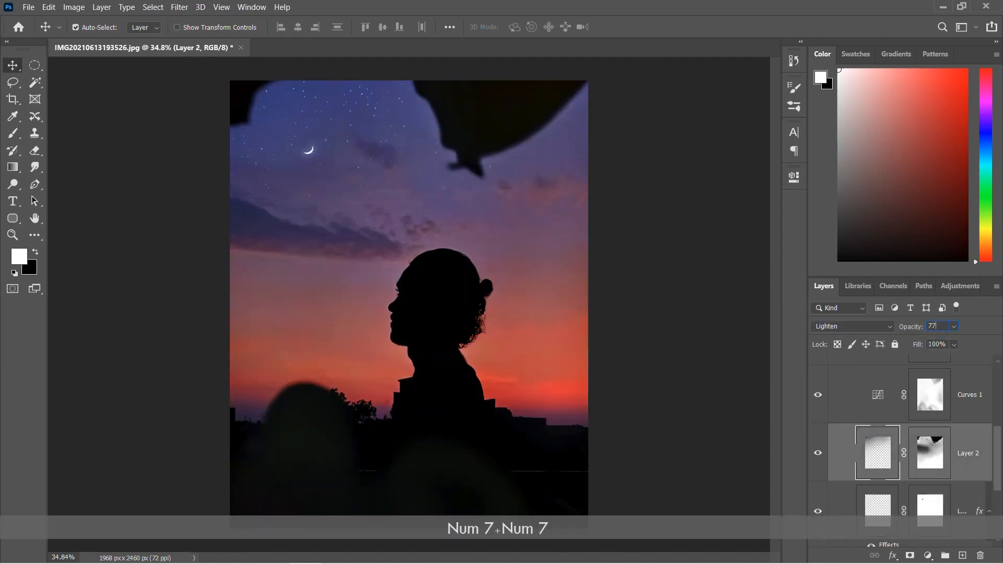
key(Return)
scroll(910, 452, up, 2)
scroll(910, 452, up, 3)
click(832, 362)
Deselect all layers, and hide and show Group 1 to compare the original photo with the finished edit.
click(899, 514)
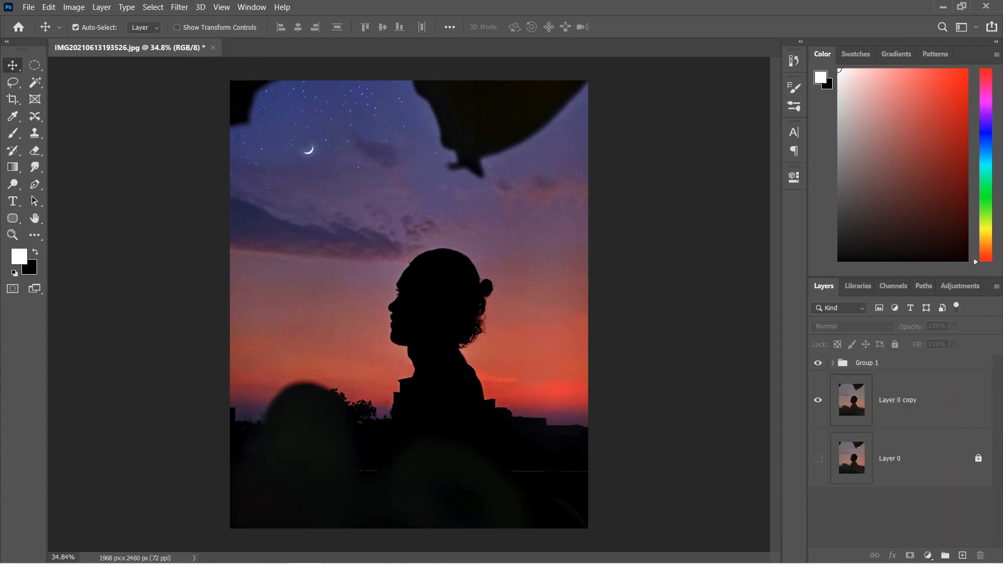
click(818, 363)
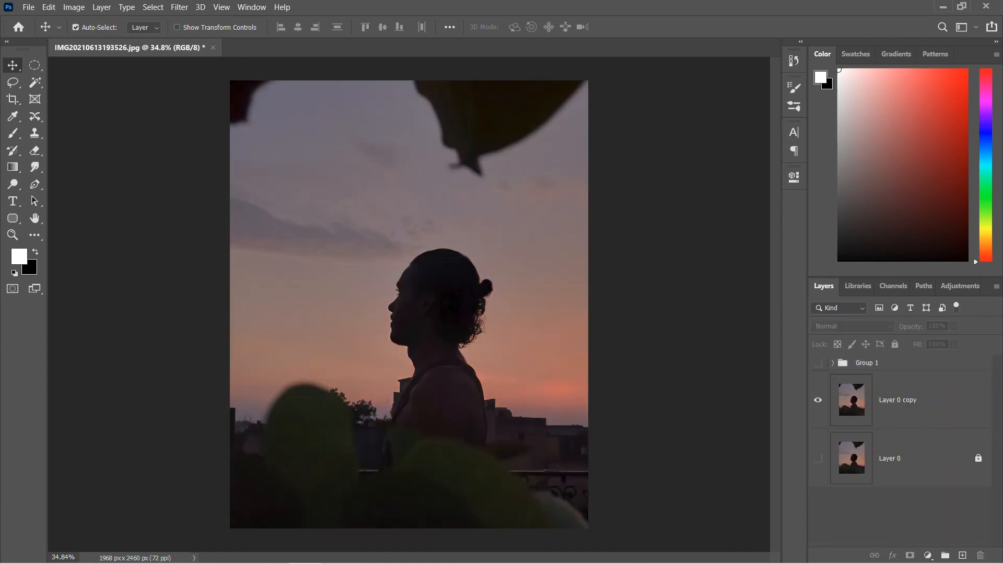
click(818, 362)
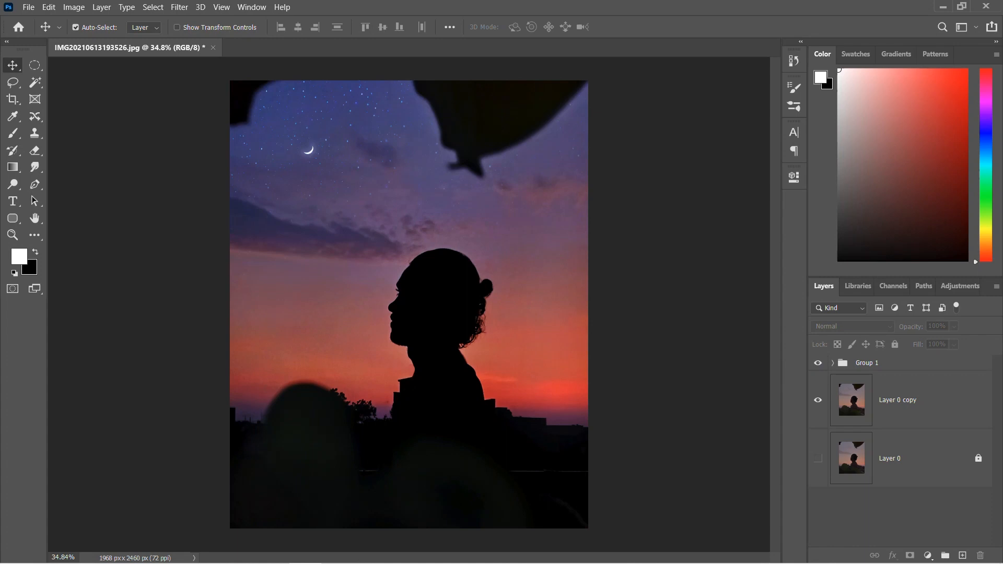